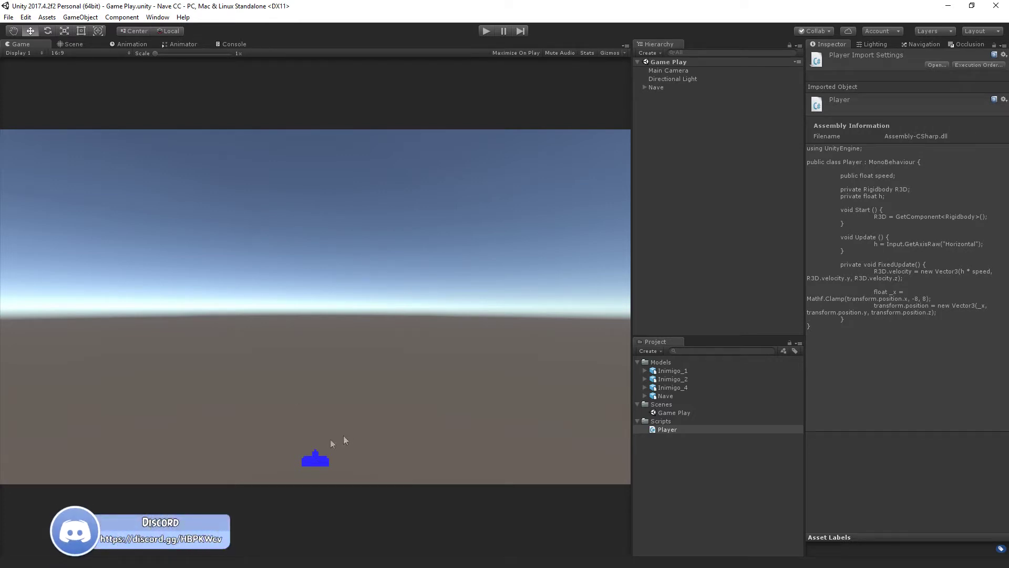
- Play-test the game, steering the ship right and left
click(488, 32)
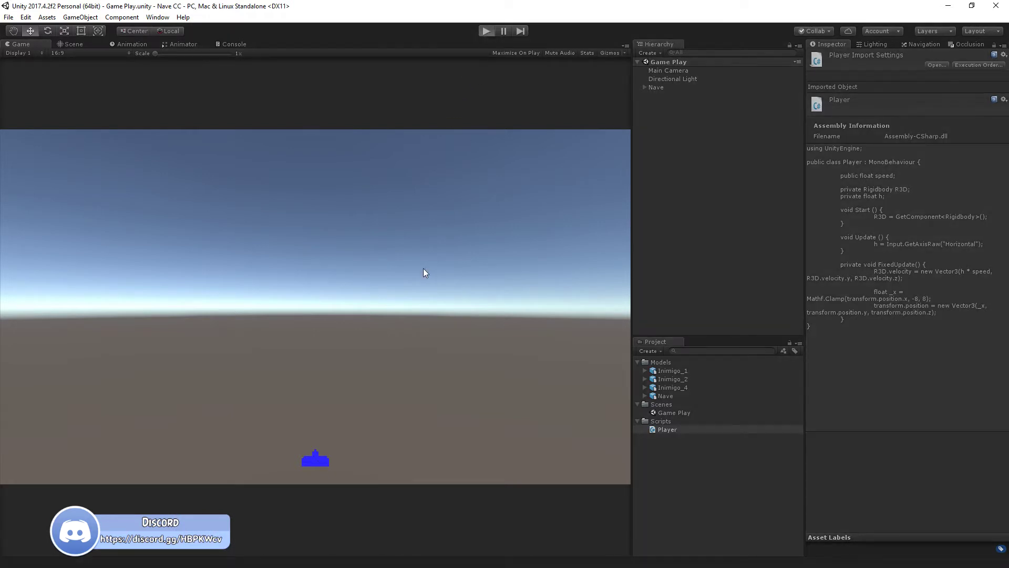
key(Right)
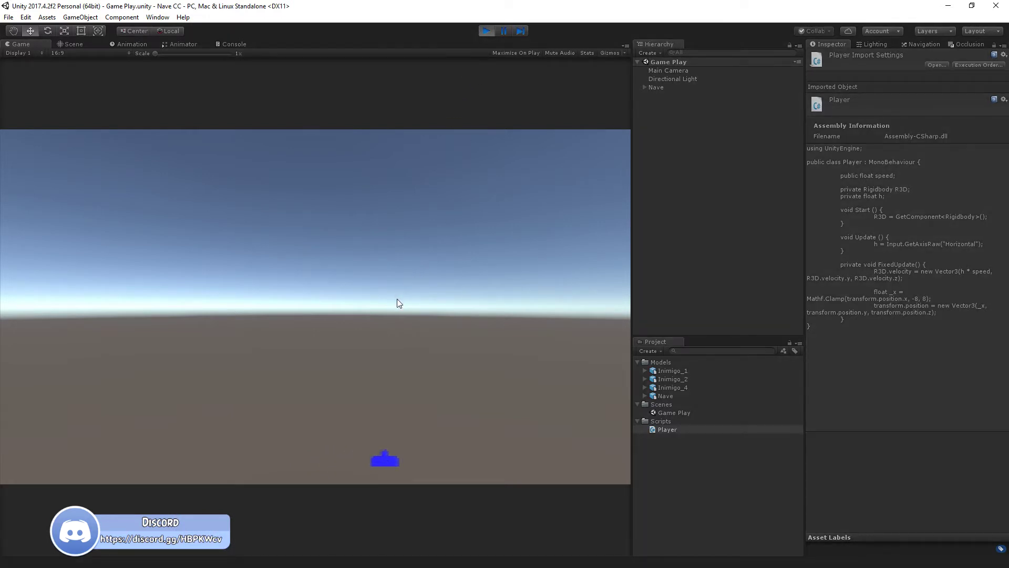
key(Left)
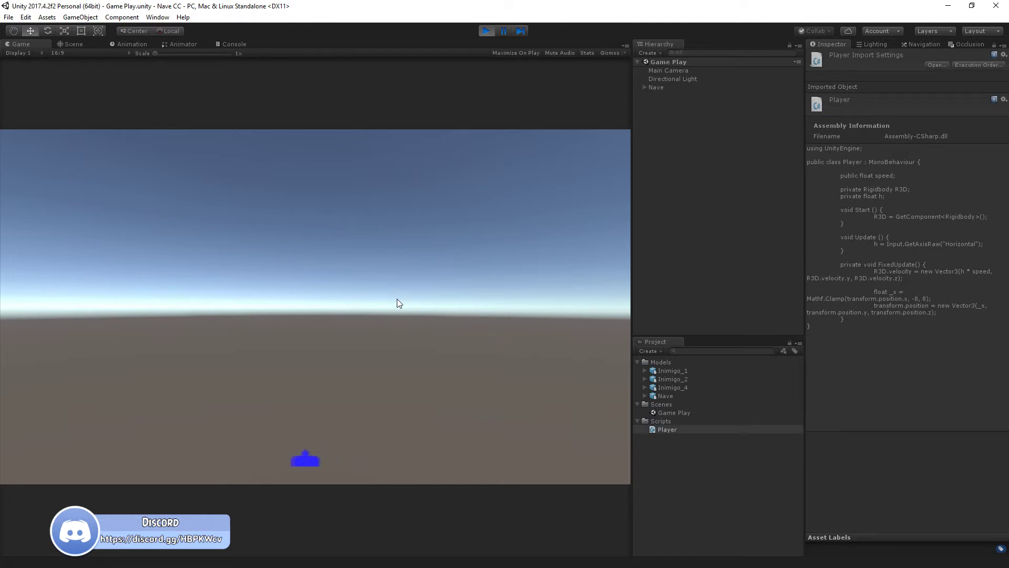
key(Right)
- Stop play mode and place the Inimigo_1 enemy model in the scene above the ship
click(485, 32)
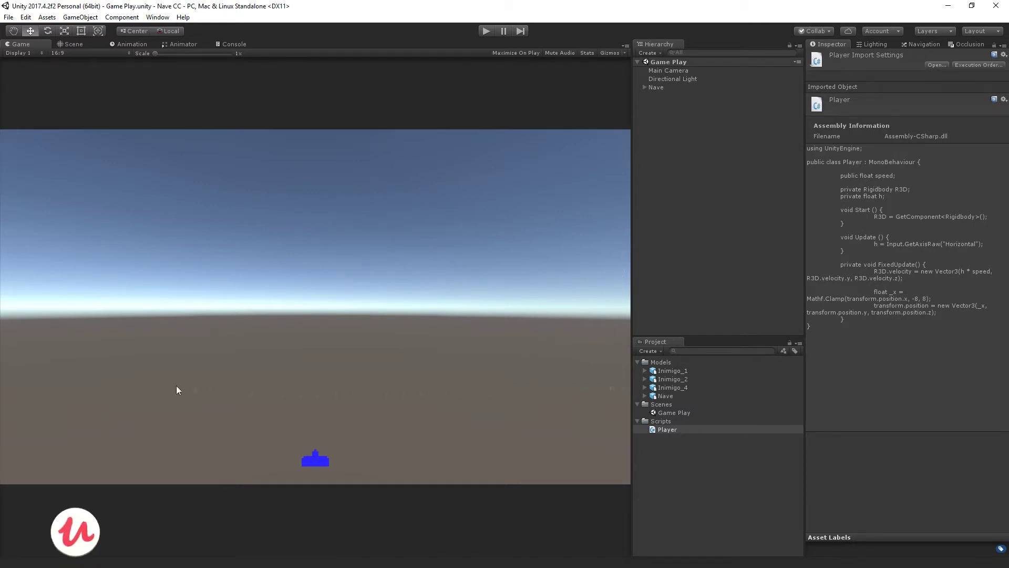
drag(667, 371, 676, 227)
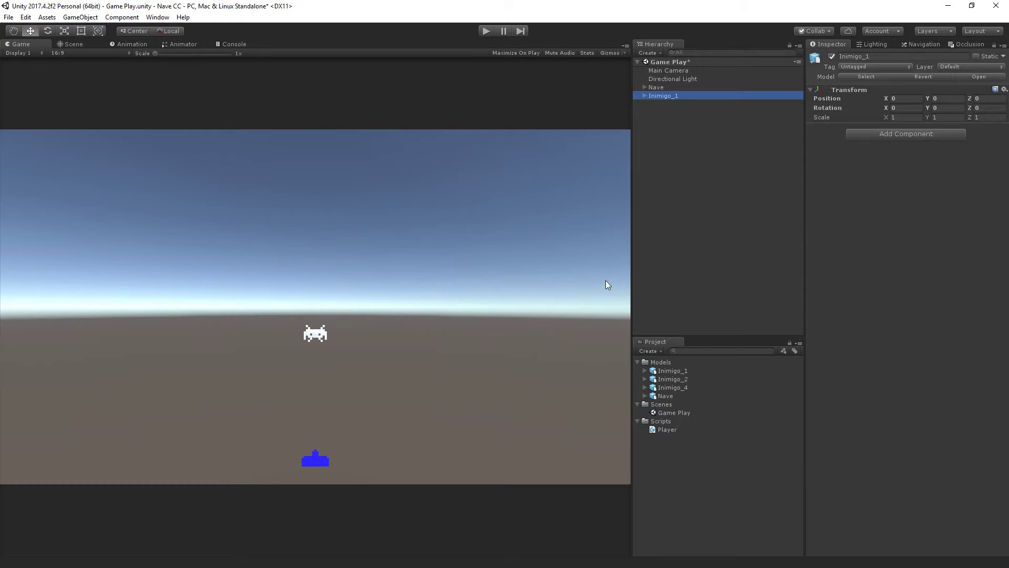
click(900, 133)
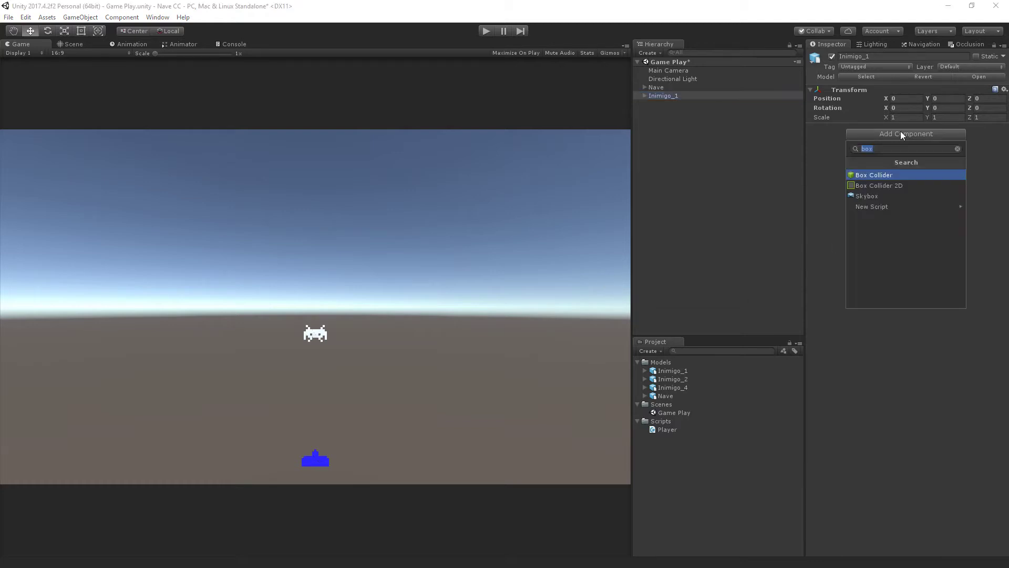
- Add a Rigidbody and a Box Collider to Inimigo_1
text(rigi)
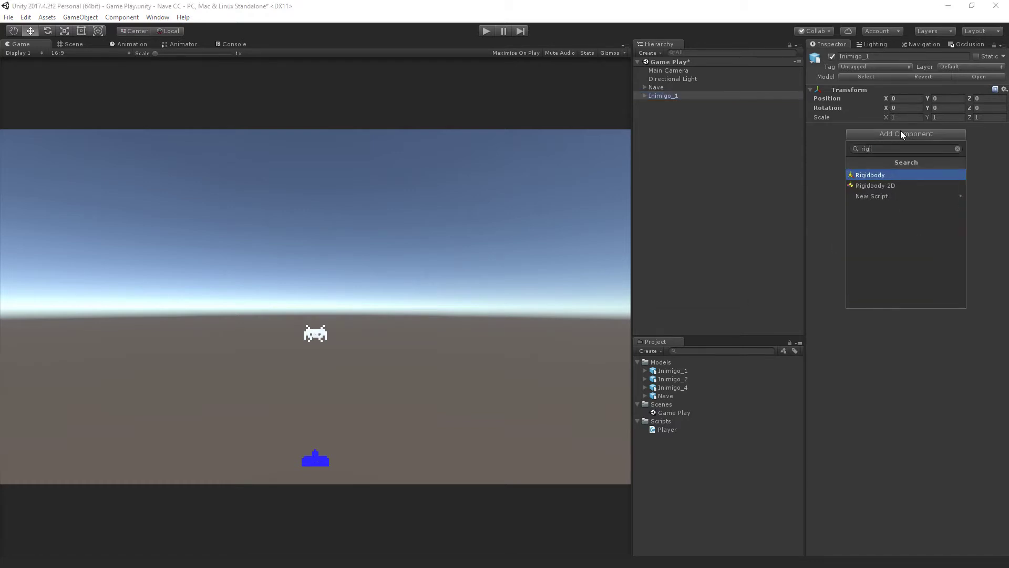
key(Return)
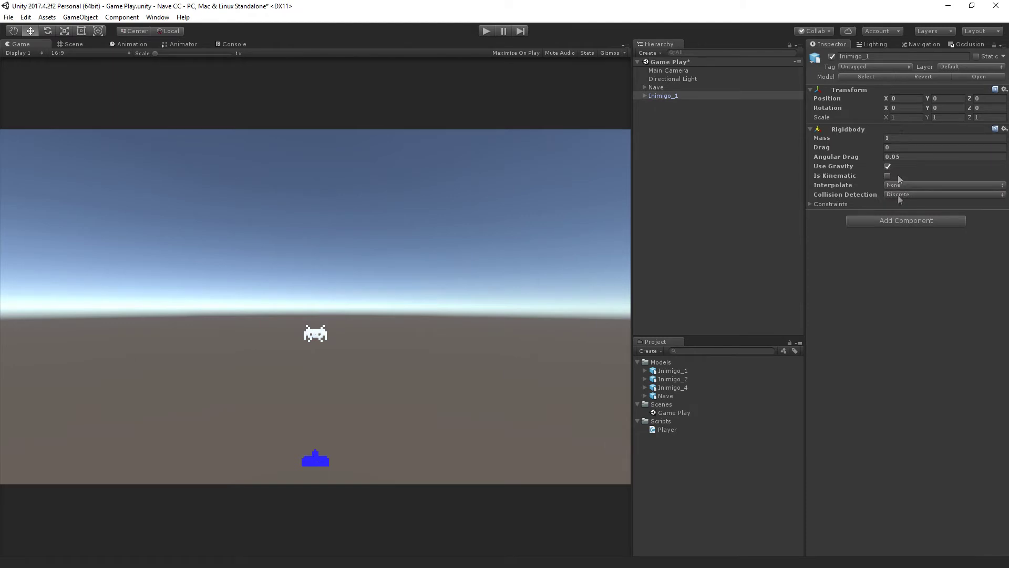
click(901, 220)
text(box)
key(Return)
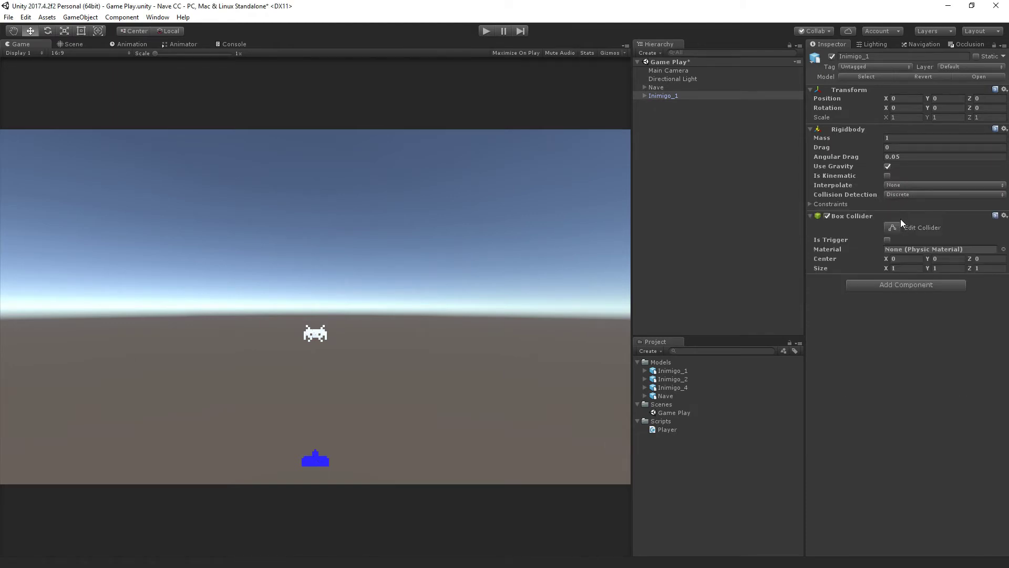
- Switch to the 2D Scene view and reselect Inimigo_1 to edit its collider
click(86, 43)
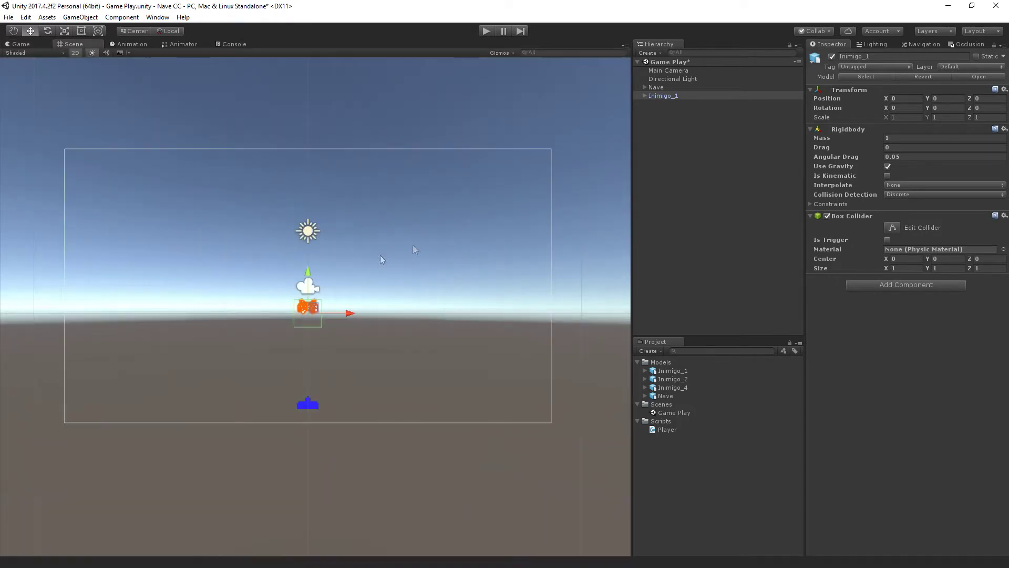
scroll(337, 301, up, 5)
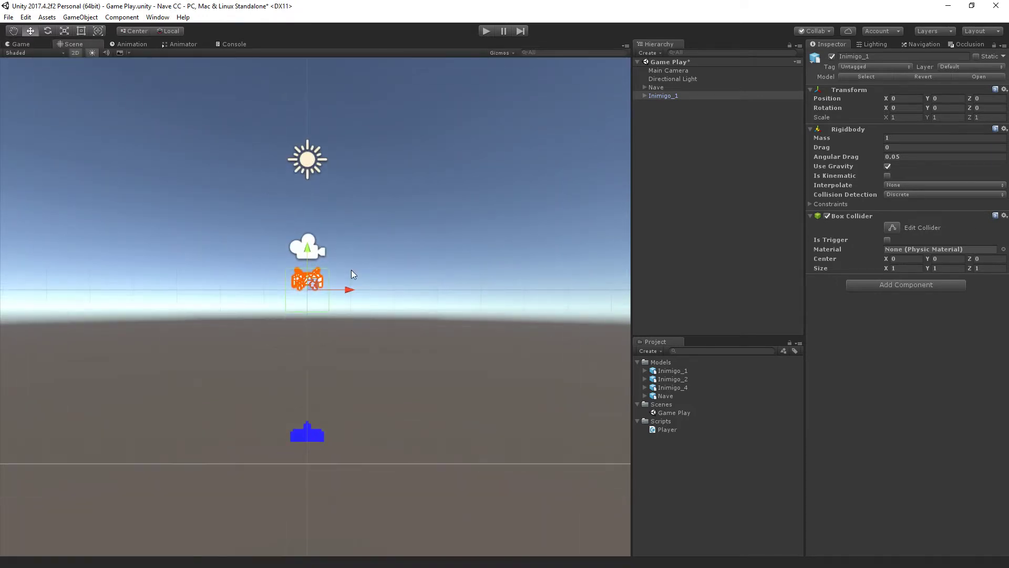
click(75, 53)
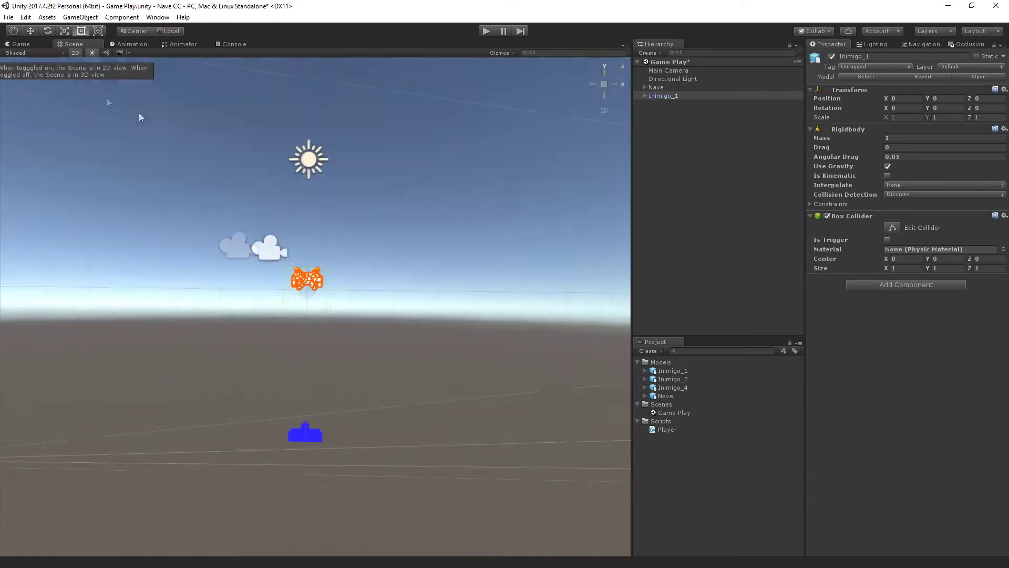
click(893, 229)
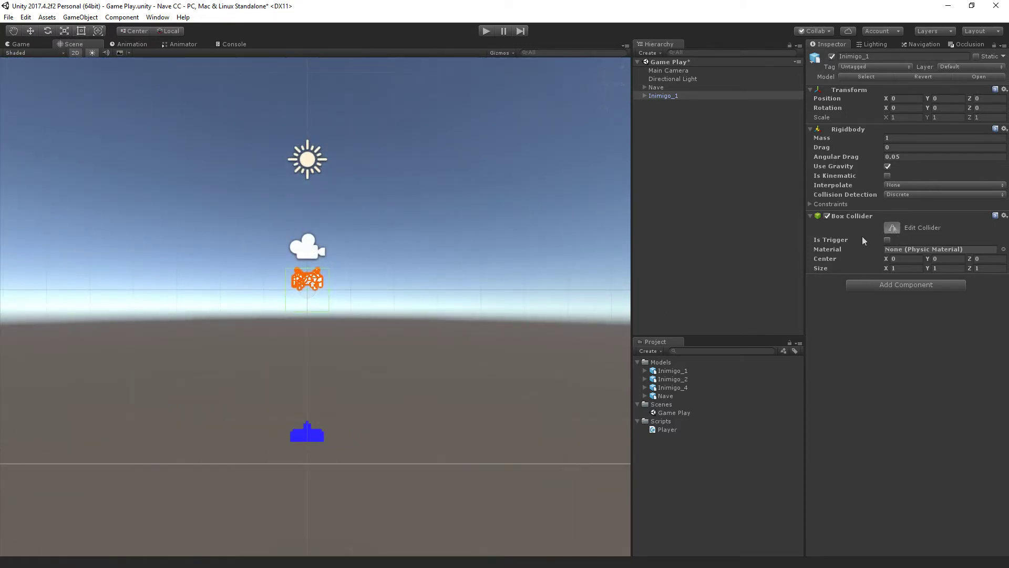
scroll(347, 299, up, 2)
scroll(324, 306, up, 3)
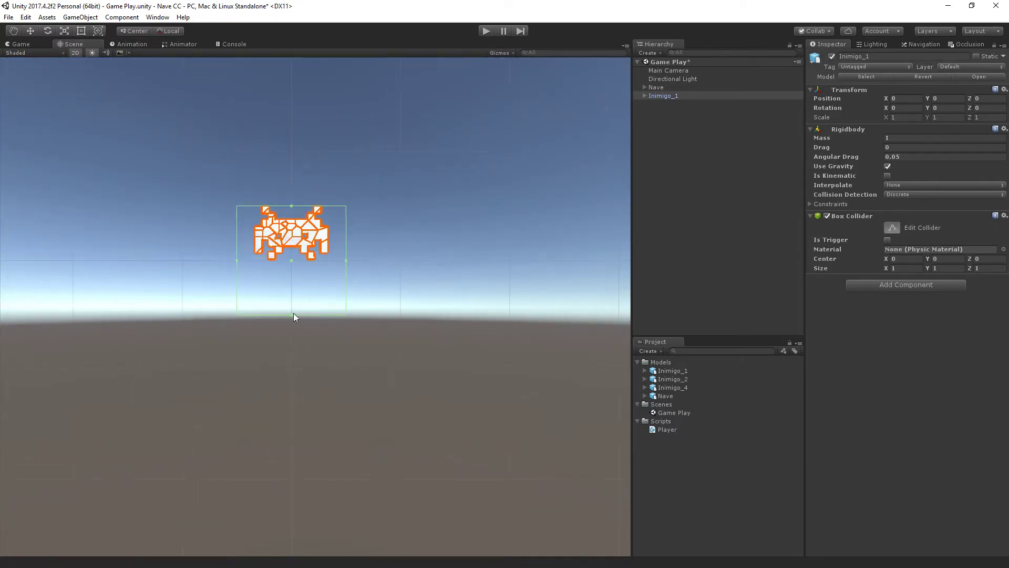
click(291, 300)
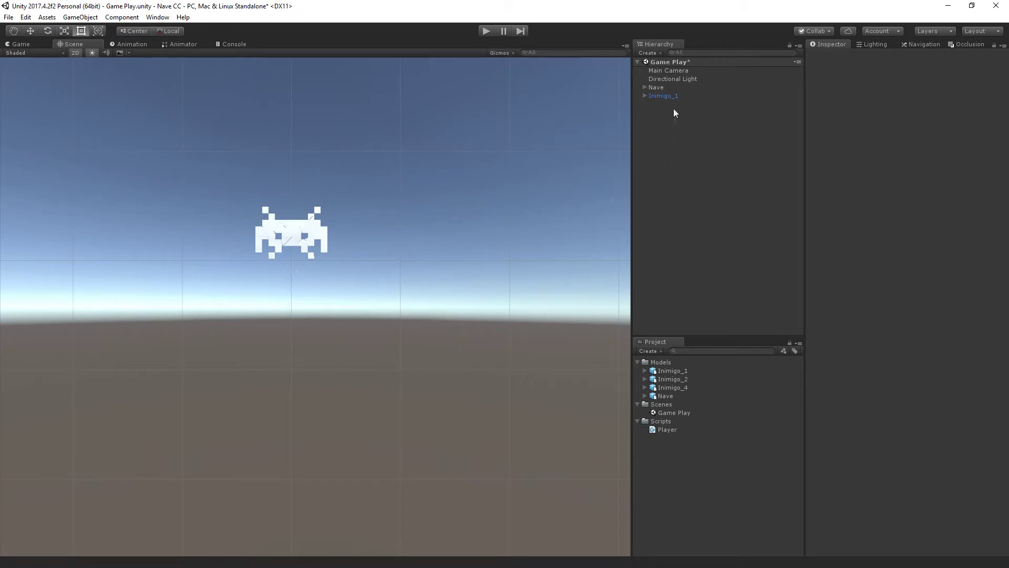
click(663, 95)
- Drag the collider's bottom, right and left edges to fit the sprite, about 0.715 × 0.503
click(893, 227)
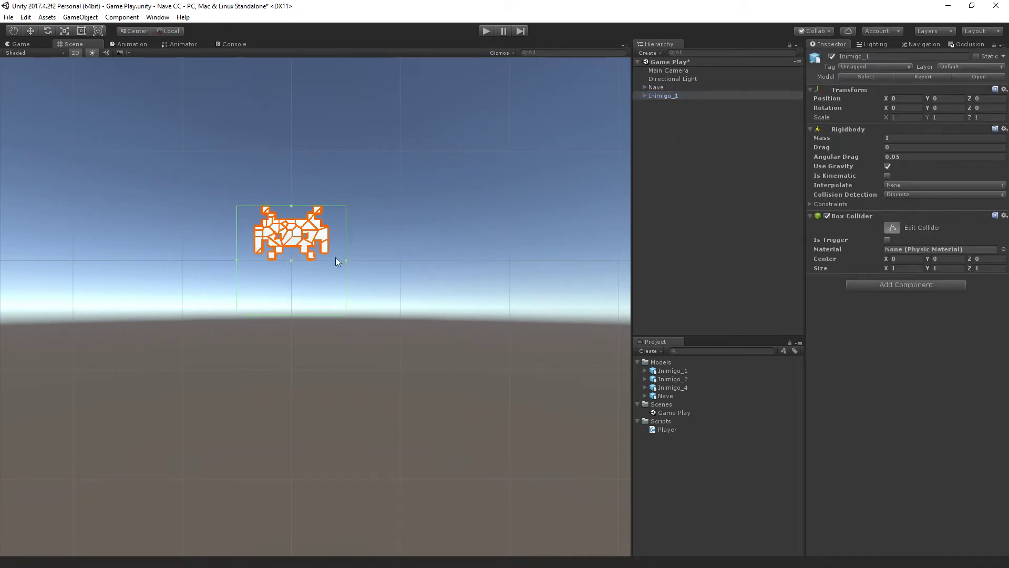
drag(292, 314, 292, 261)
drag(346, 233, 330, 233)
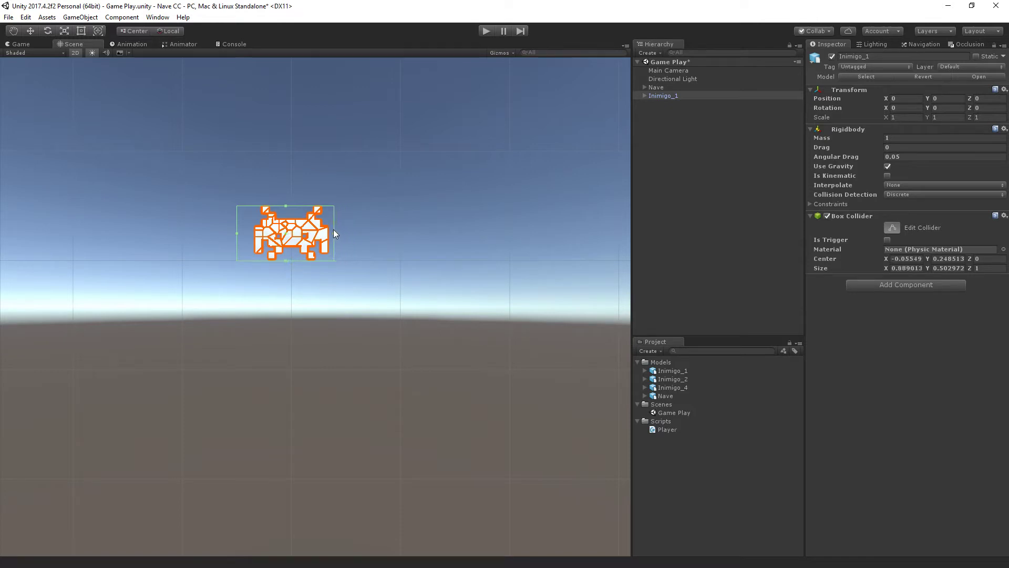
drag(236, 233, 252, 233)
scroll(334, 243, down, 8)
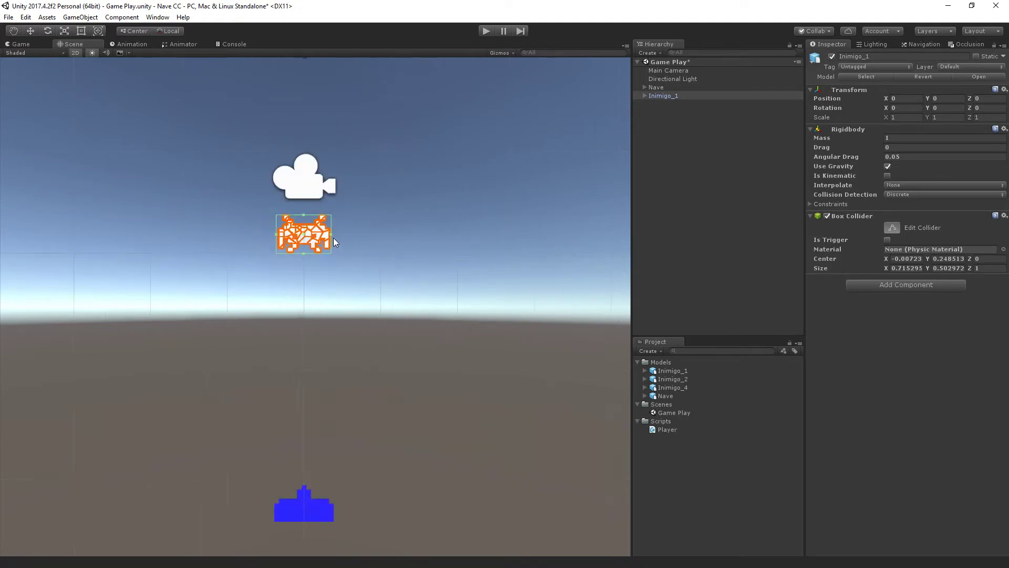
scroll(398, 225, down, 4)
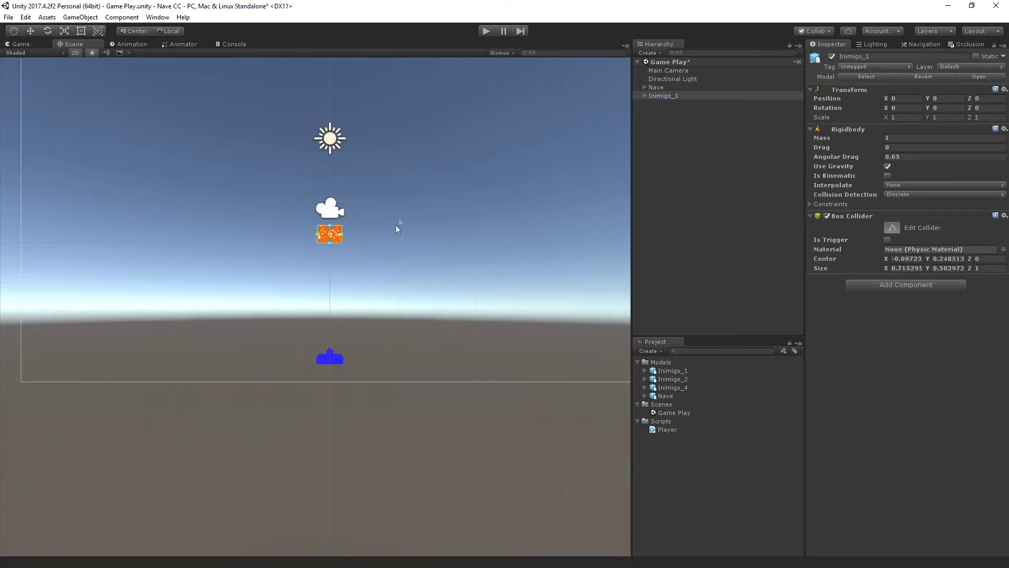
scroll(363, 261, down, 1)
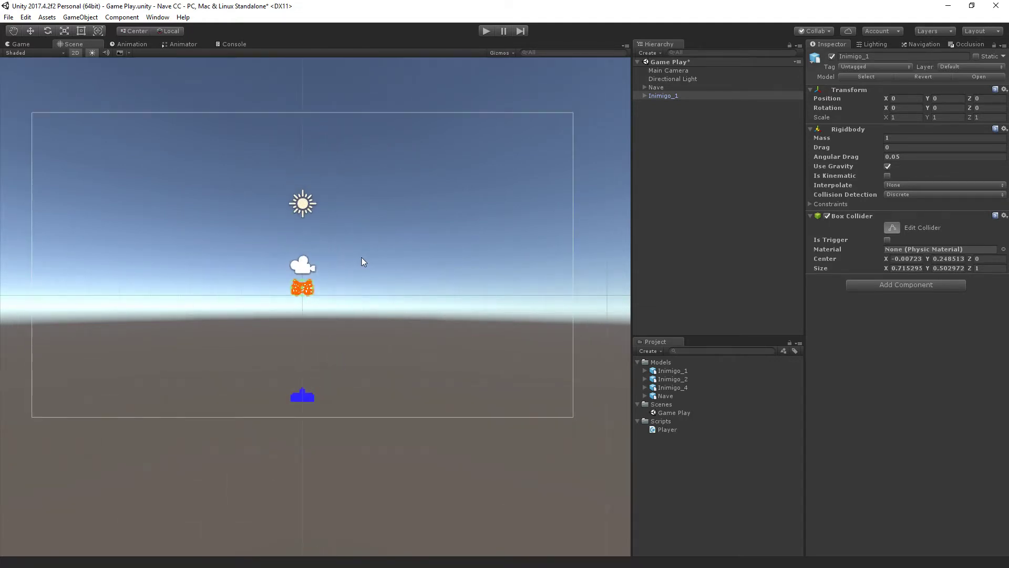
click(683, 157)
right_click(668, 130)
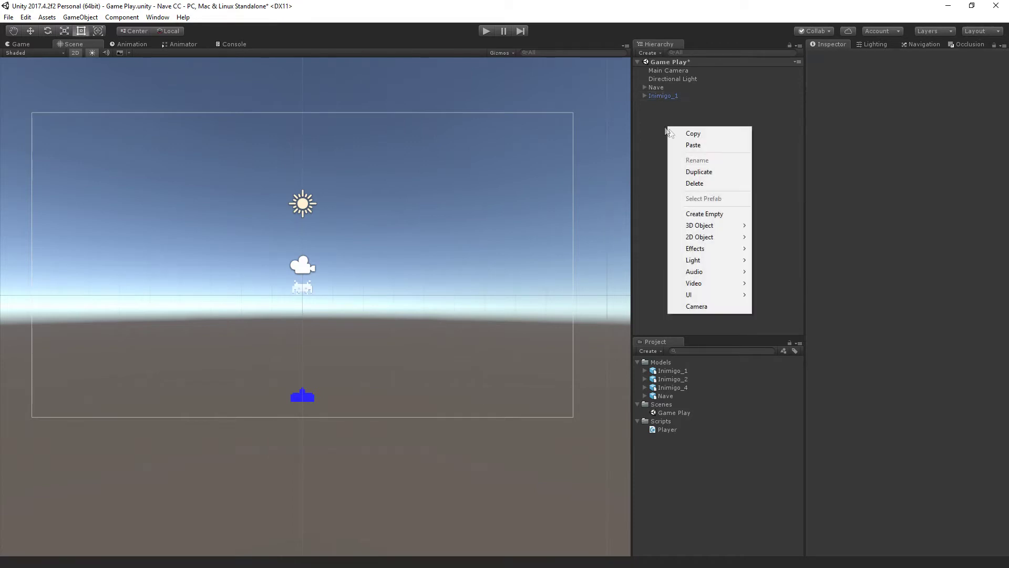
- Create an empty object at the origin named Wall
click(707, 213)
click(1004, 78)
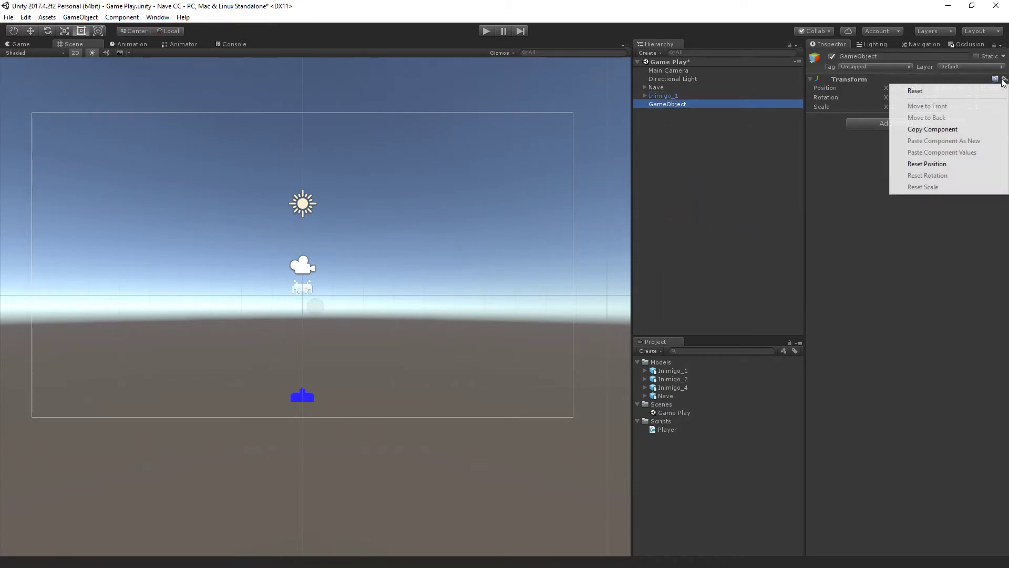
click(993, 90)
click(876, 57)
text(Wall)
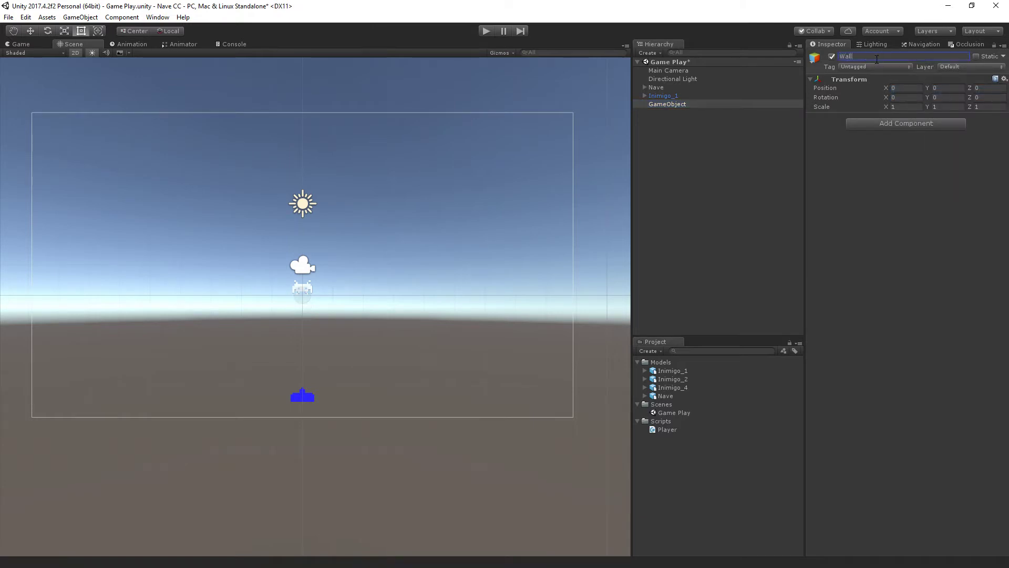
key(Return)
- Add two Box Colliders to Wall
click(874, 121)
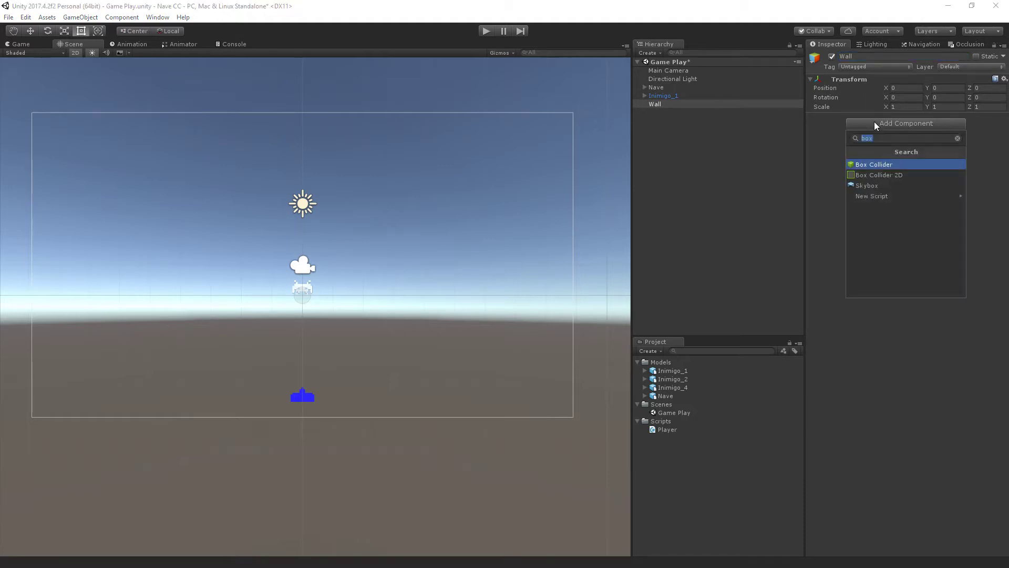
click(876, 162)
click(885, 189)
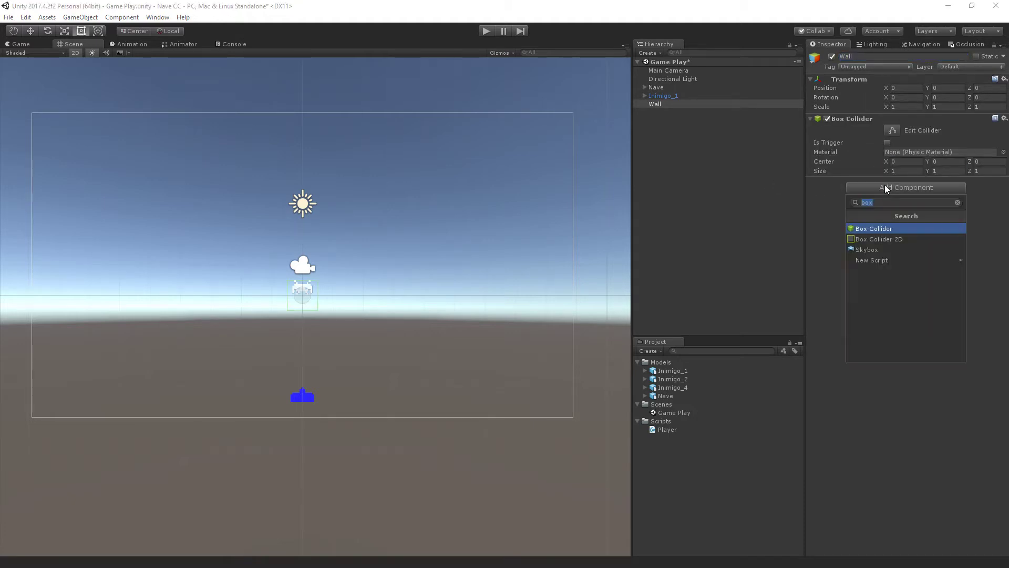
click(876, 228)
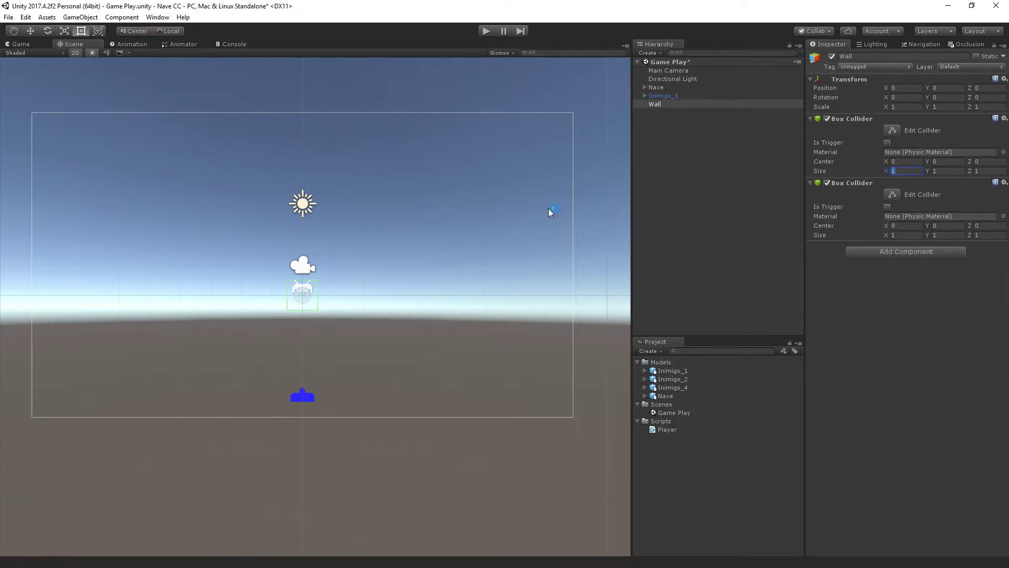
- Set the first collider's center X to 9 and its size Y to 10
click(901, 162)
text(9)
click(945, 159)
text(1)
click(954, 171)
text(10)
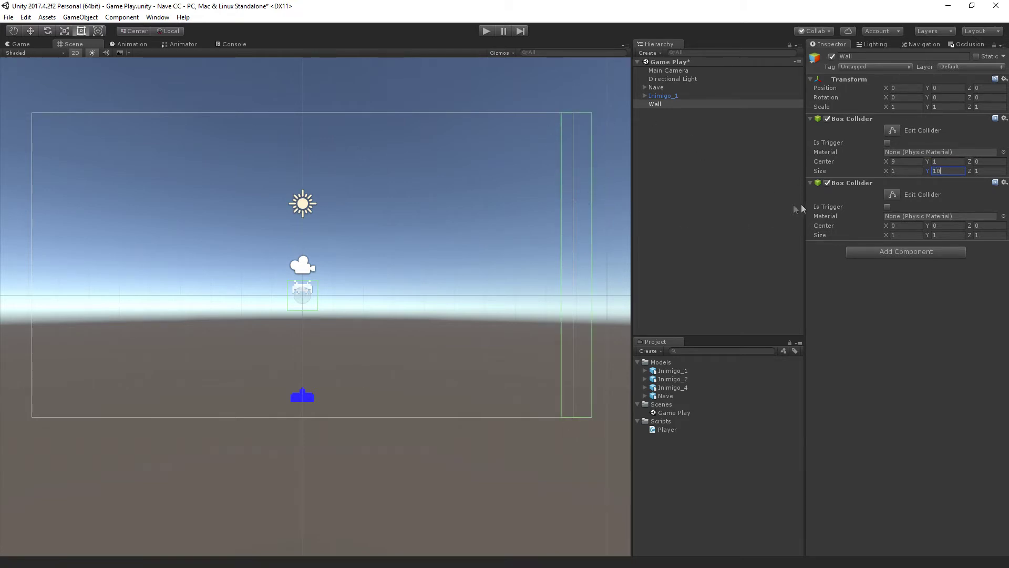
- Set the second collider's center X to -9 and its size Y to 10
click(902, 227)
text(-9)
click(944, 225)
text(1)
click(950, 236)
text(10)
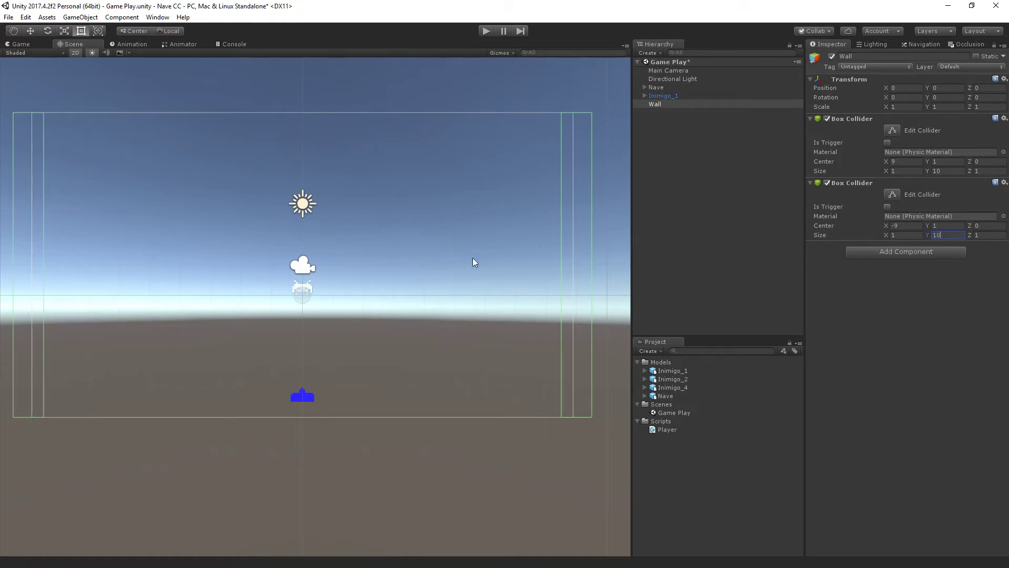
click(672, 98)
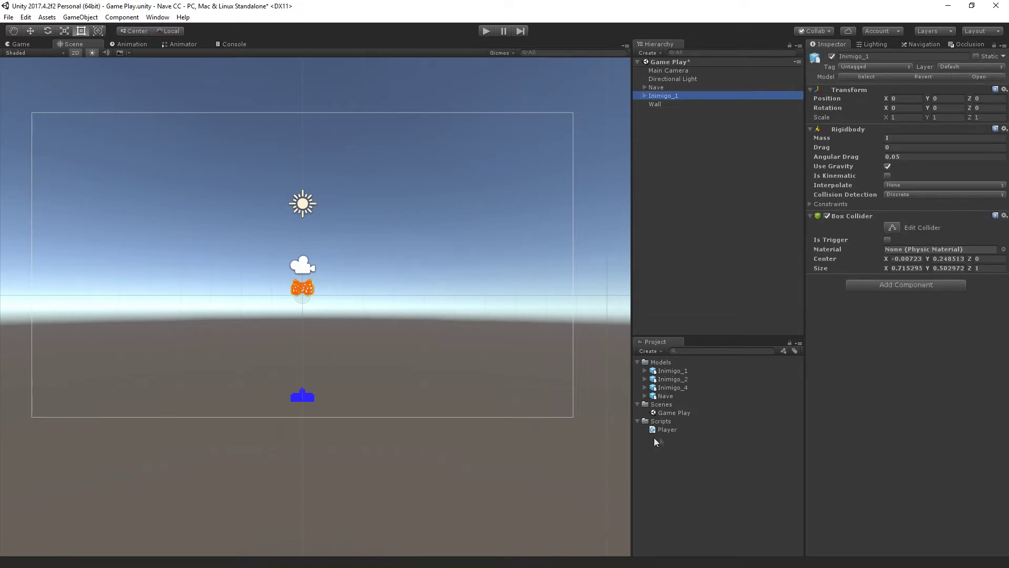
- Create a C# script named Enemy in the Scripts folder and open it in VS Code
click(661, 422)
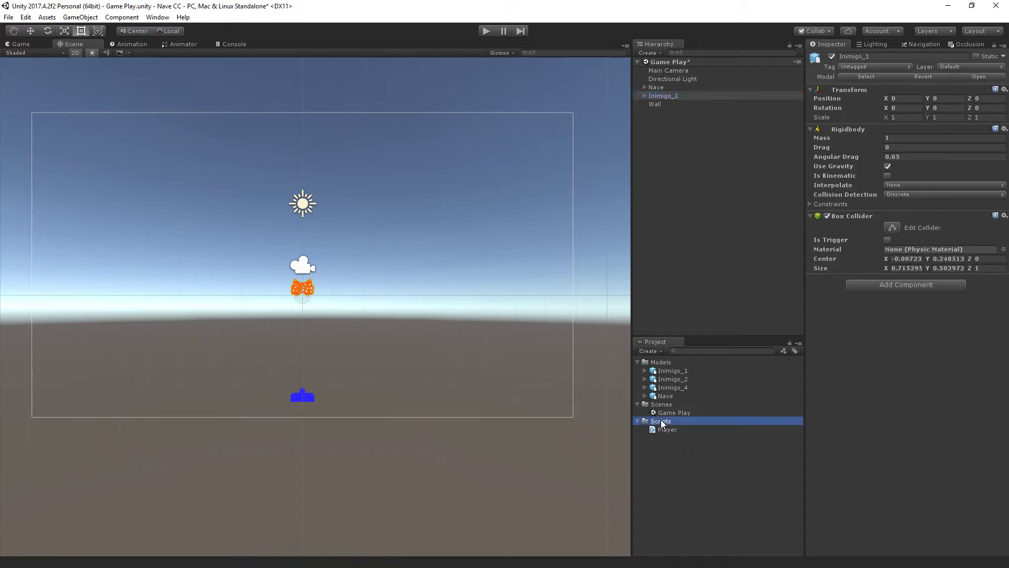
click(649, 350)
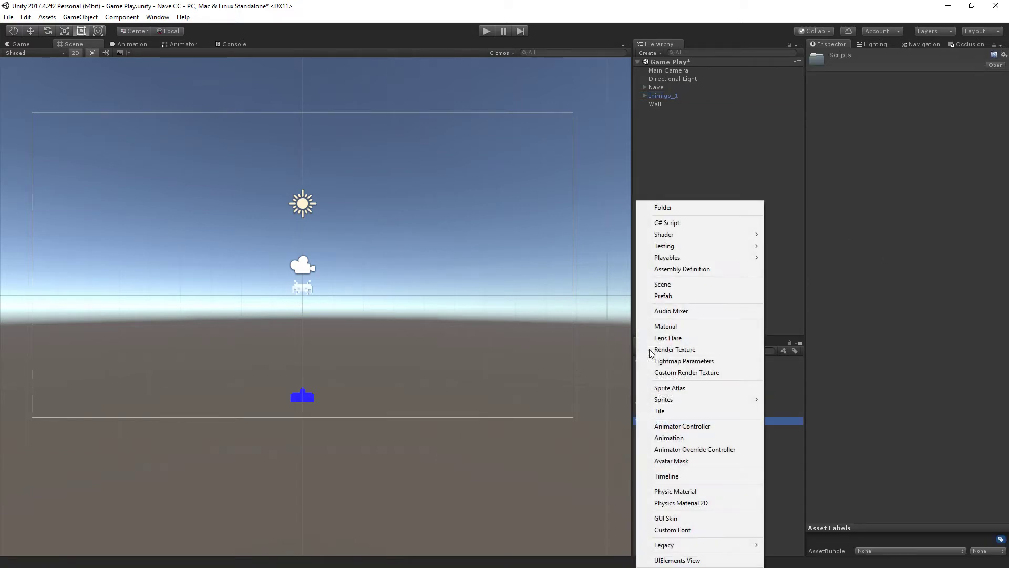
click(669, 222)
text(Enemy)
key(Return)
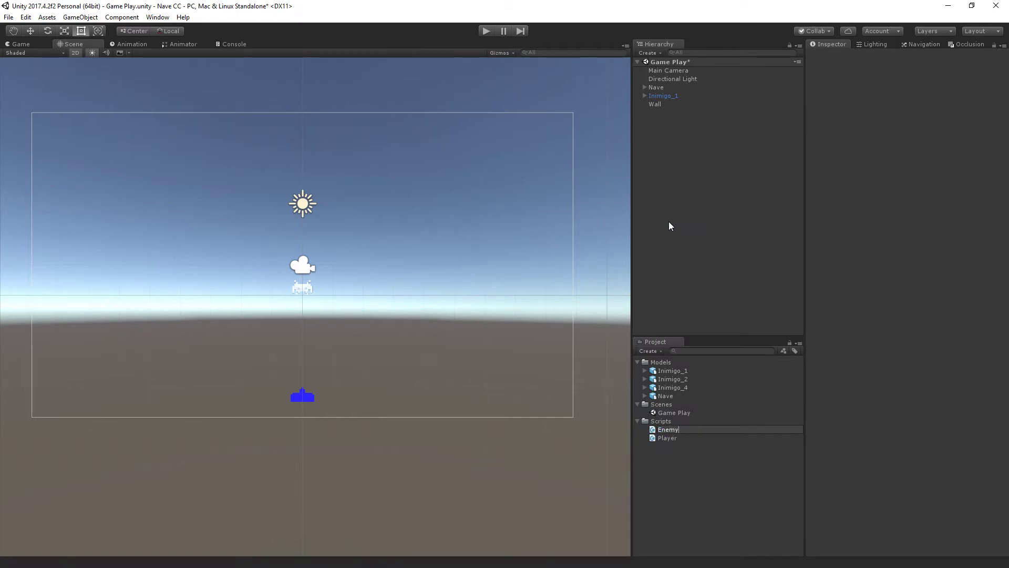
double_click(667, 430)
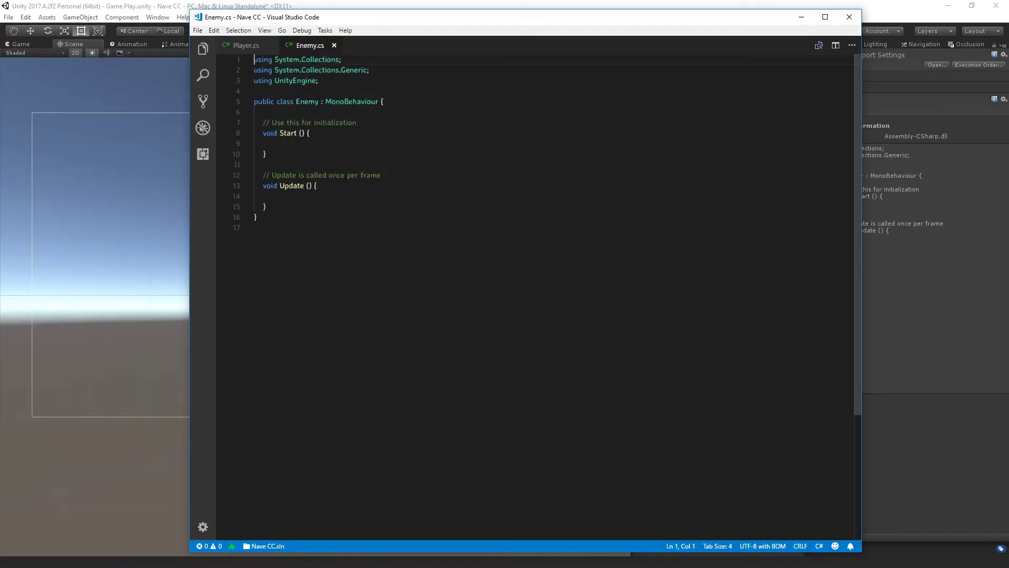
- Delete the initialization and per-frame template comments from Enemy.cs
drag(382, 70, 235, 58)
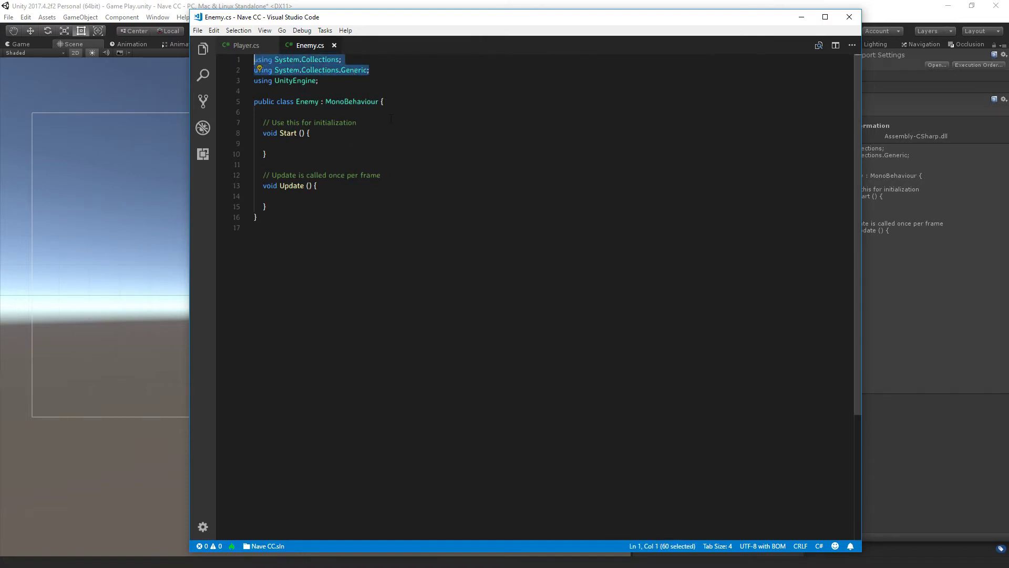
double_click(344, 122)
triple_click(344, 122)
key(Delete)
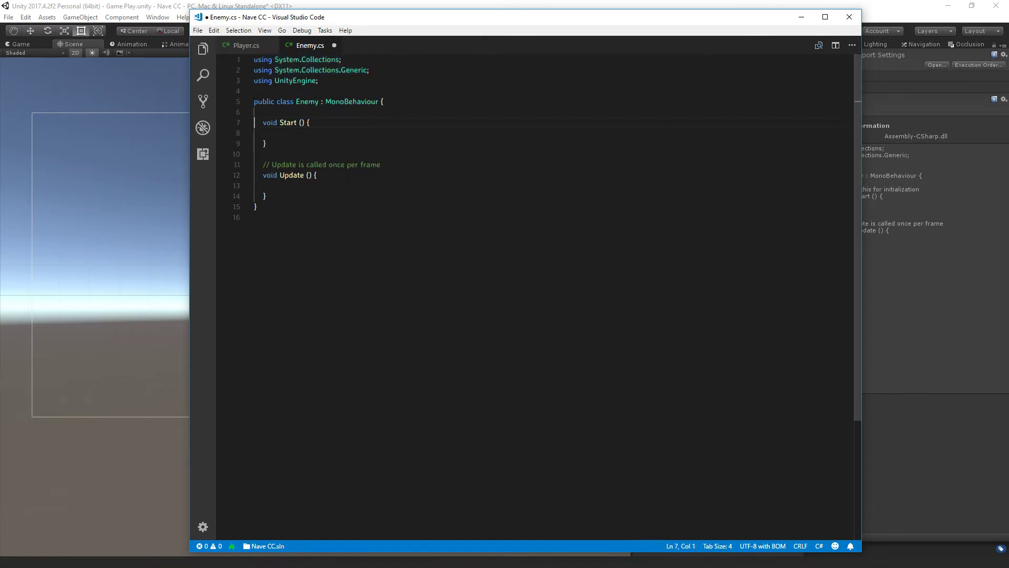
triple_click(347, 164)
key(Delete)
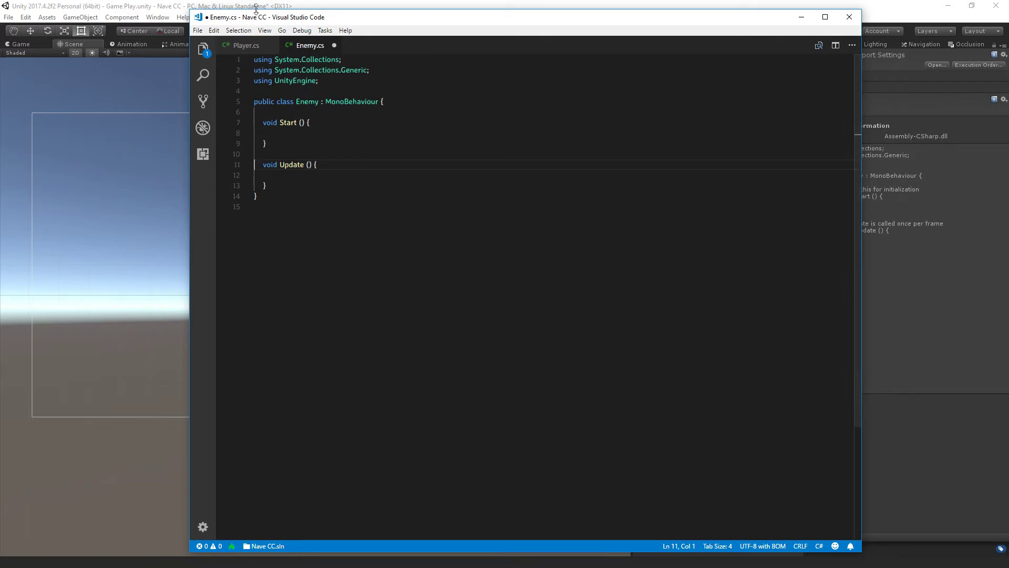
click(258, 7)
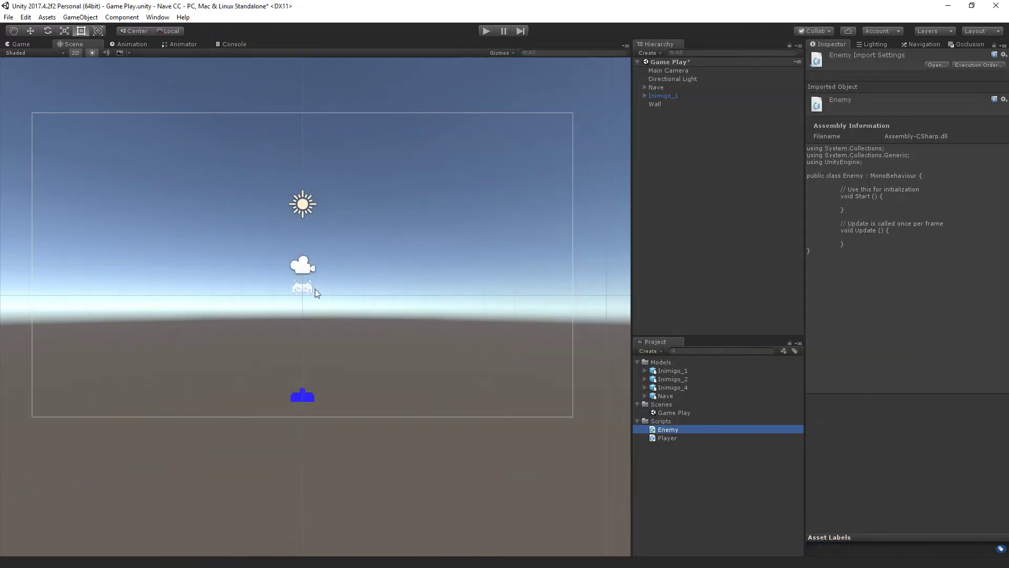
click(36, 46)
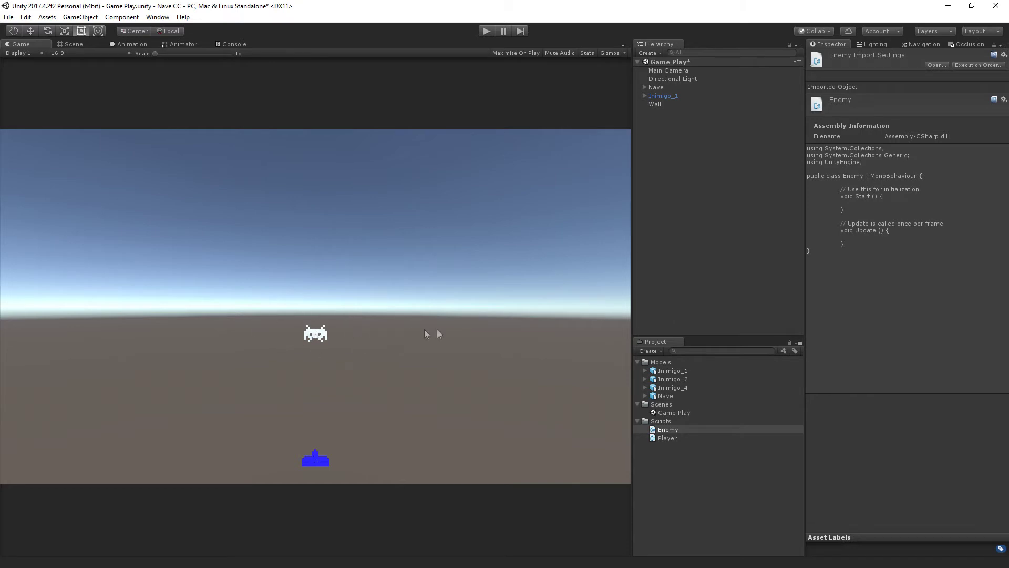
- Declare private float moveTime and public float movePosition fields in the Enemy class
double_click(661, 431)
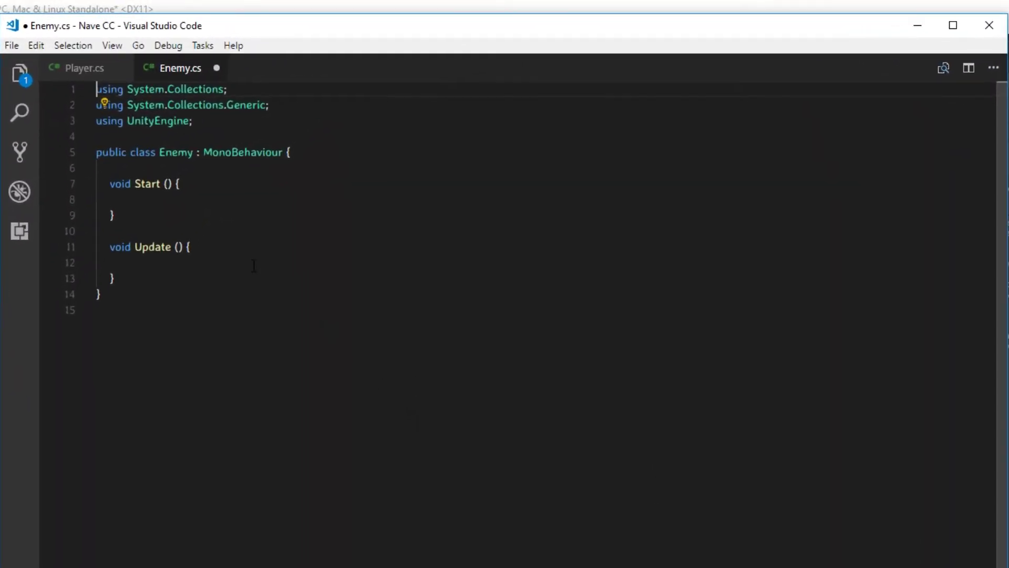
click(330, 149)
key(Return)
key(Return)
text(pri)
key(Tab)
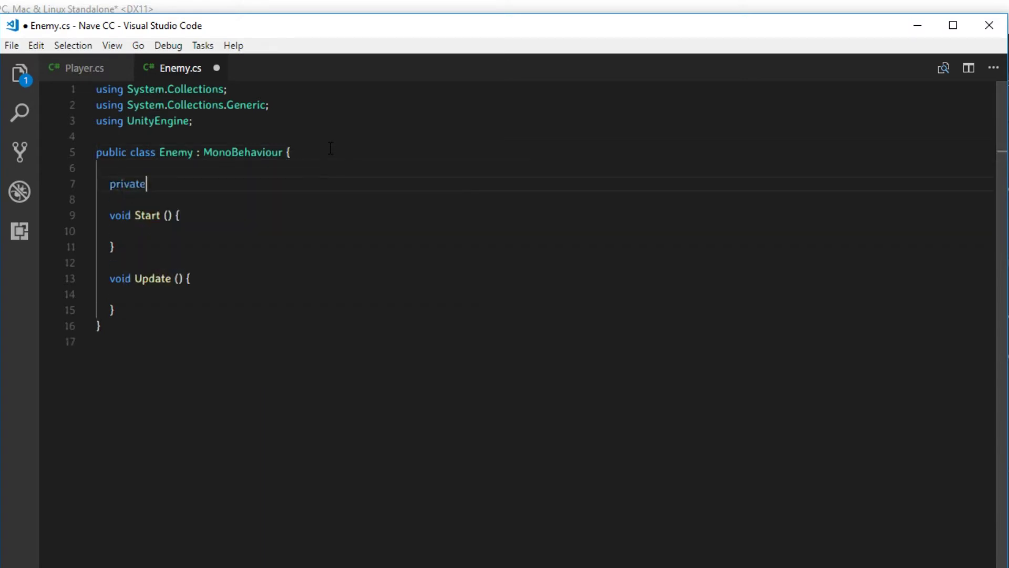
text( float )
text(moveTime;)
key(Return)
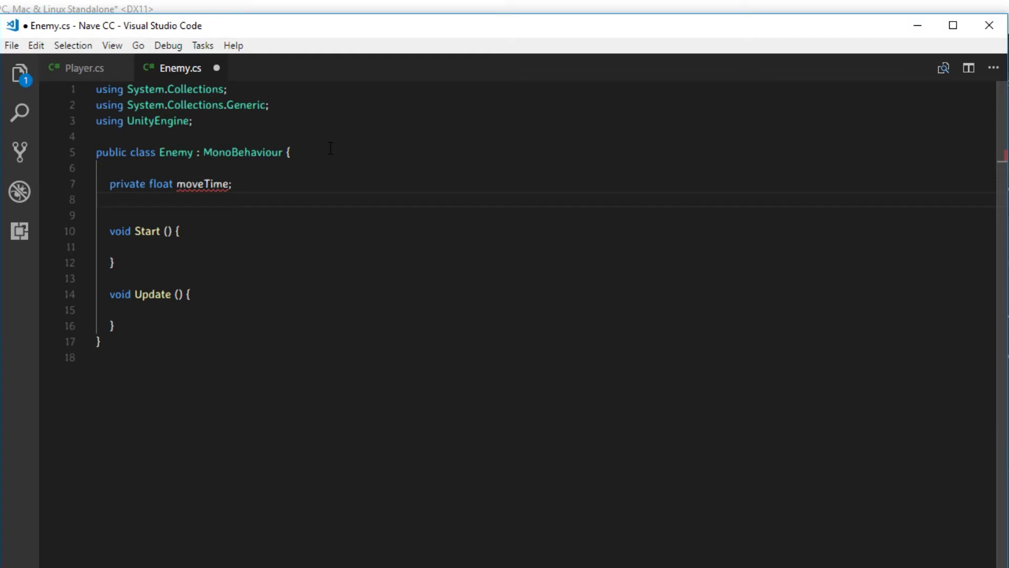
key(Return)
text(public float )
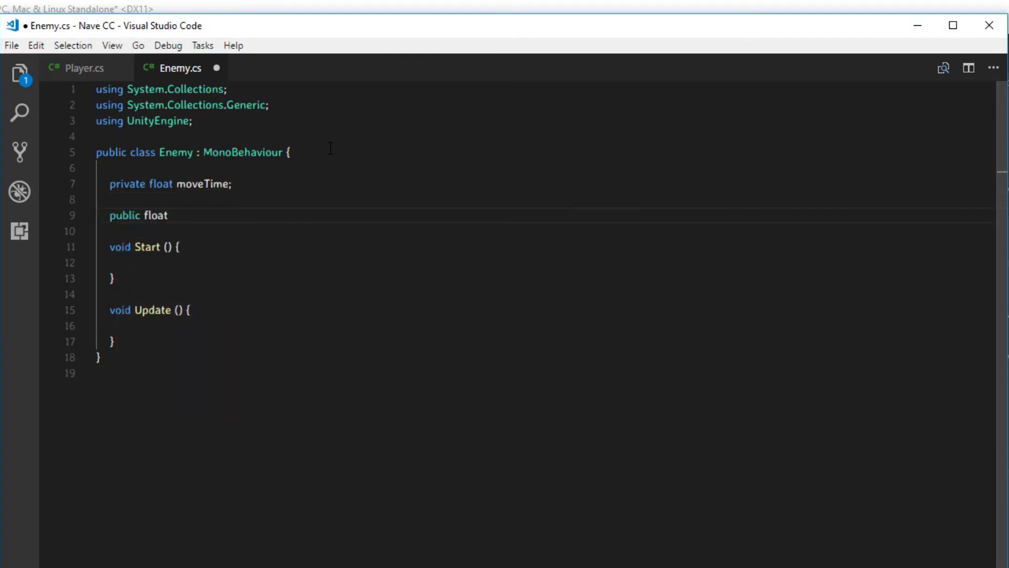
text(movePosition;)
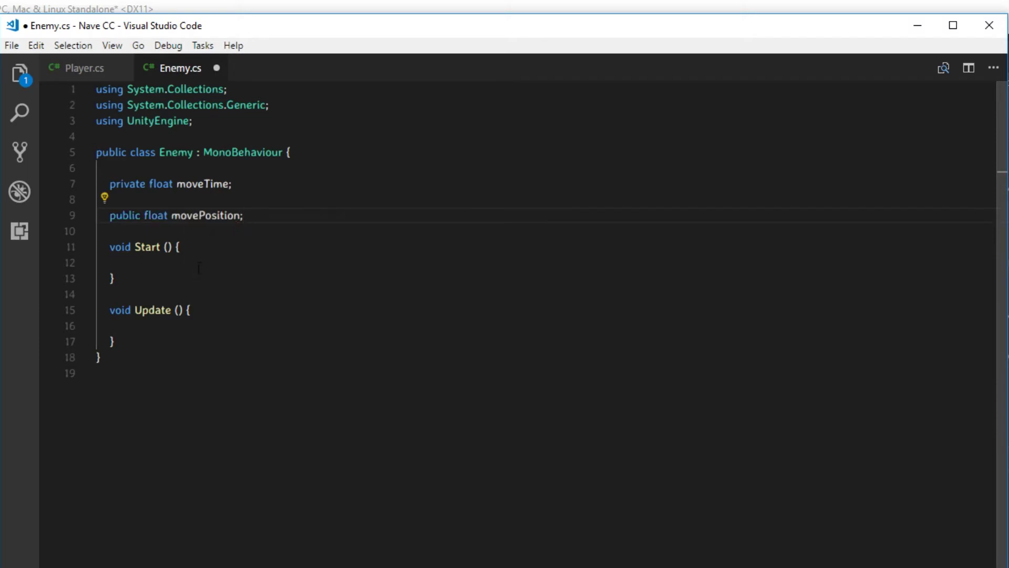
- In Update, add moveTime += Time.deltaTime; and begin an if on moveTime
click(159, 324)
text(move)
key(Down)
key(Return)
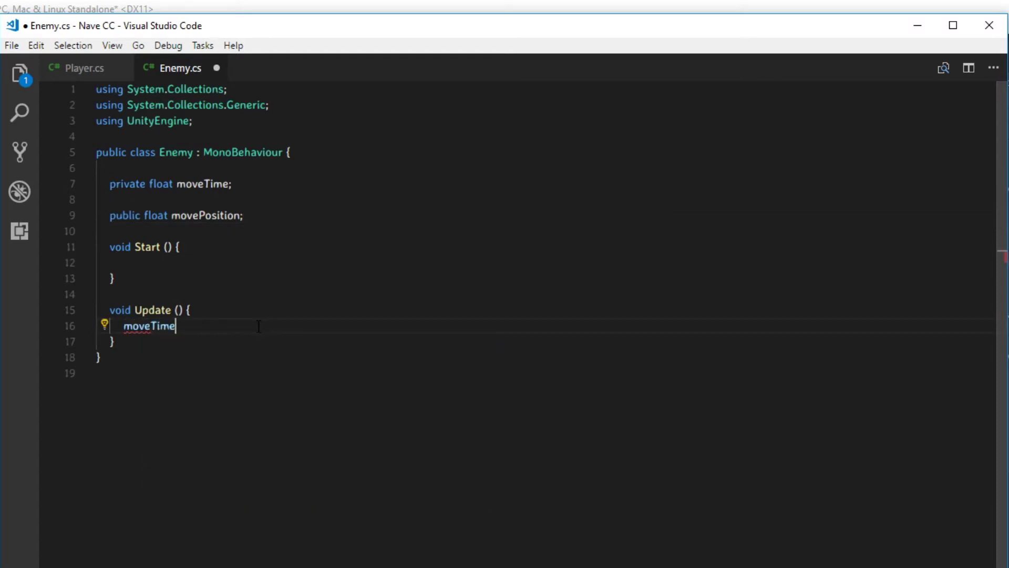
text(+= ti)
key(Return)
text(.)
key(Return)
text(;)
key(Return)
text(if(move)
key(Down)
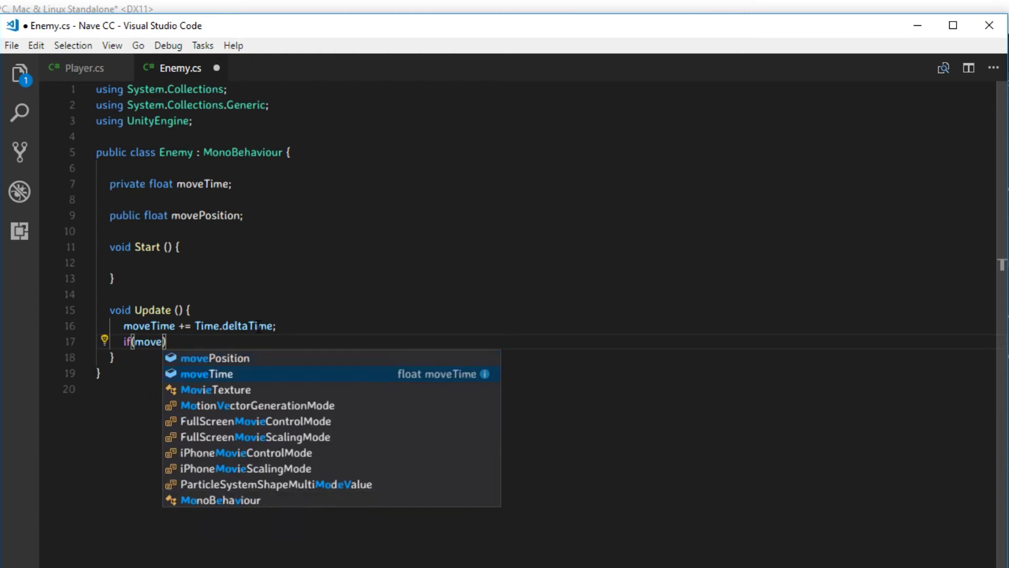
key(Return)
text(>)
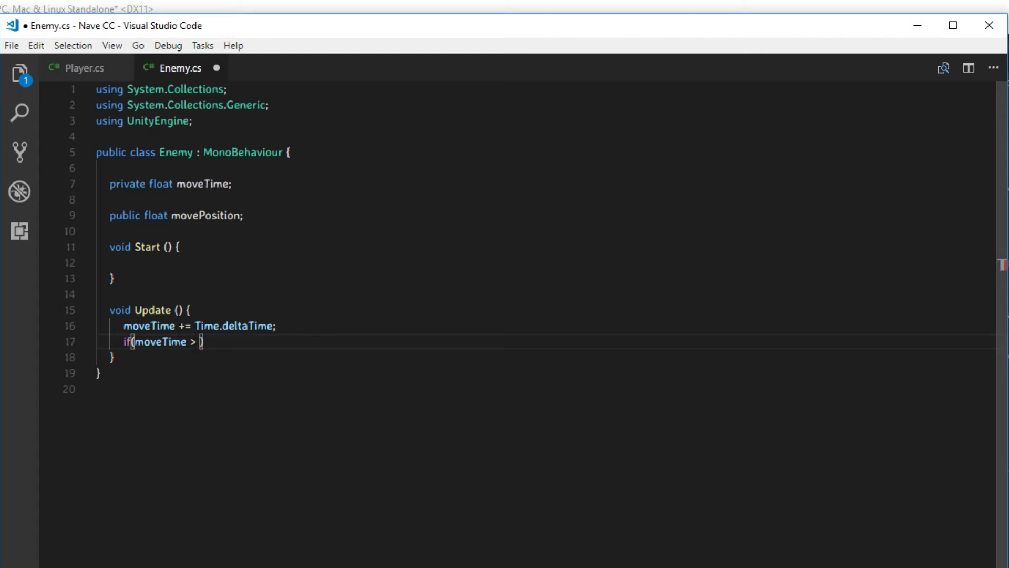
- Add a speedMoviment field defaulting to 1 and complete if(moveTime >= speedMoviment){ }
click(254, 212)
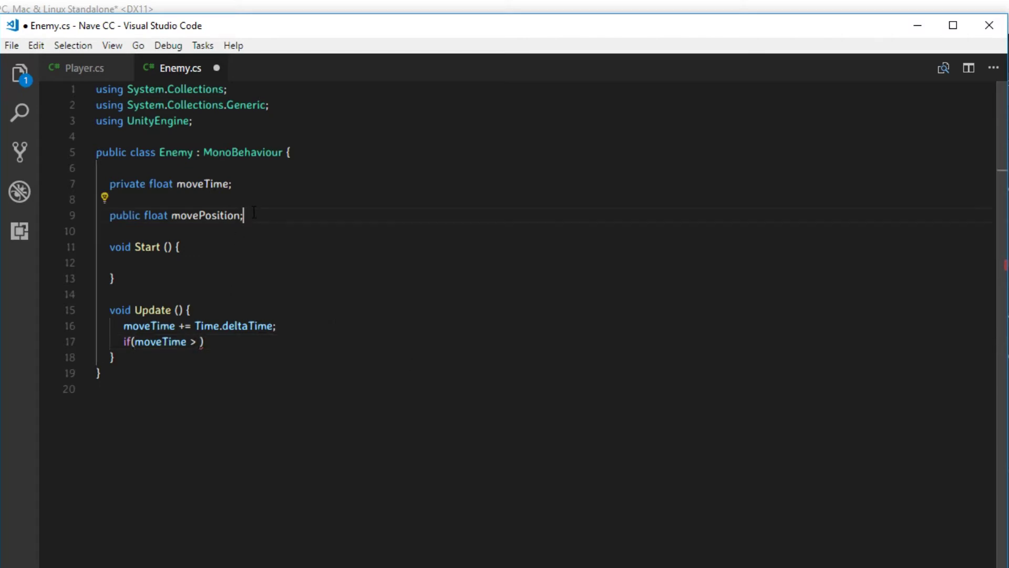
text(, speedMoviment)
click(201, 341)
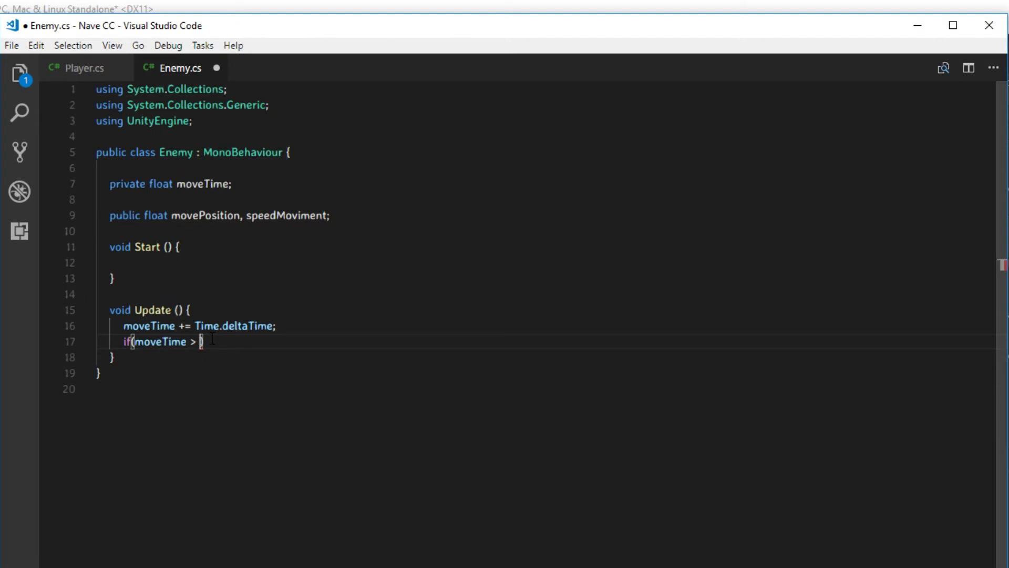
text(spe)
key(Return)
click(345, 215)
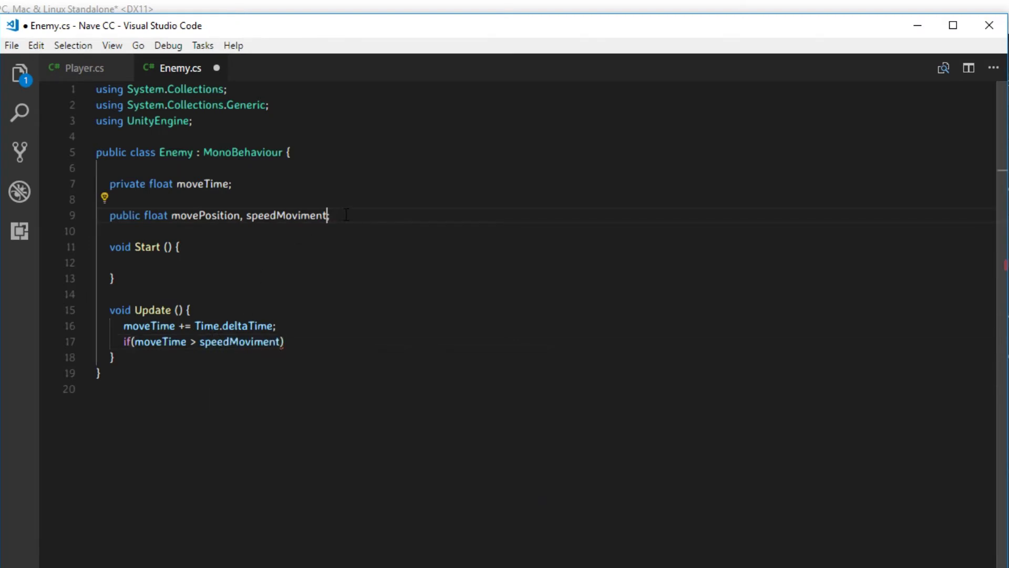
text(= 1)
click(297, 342)
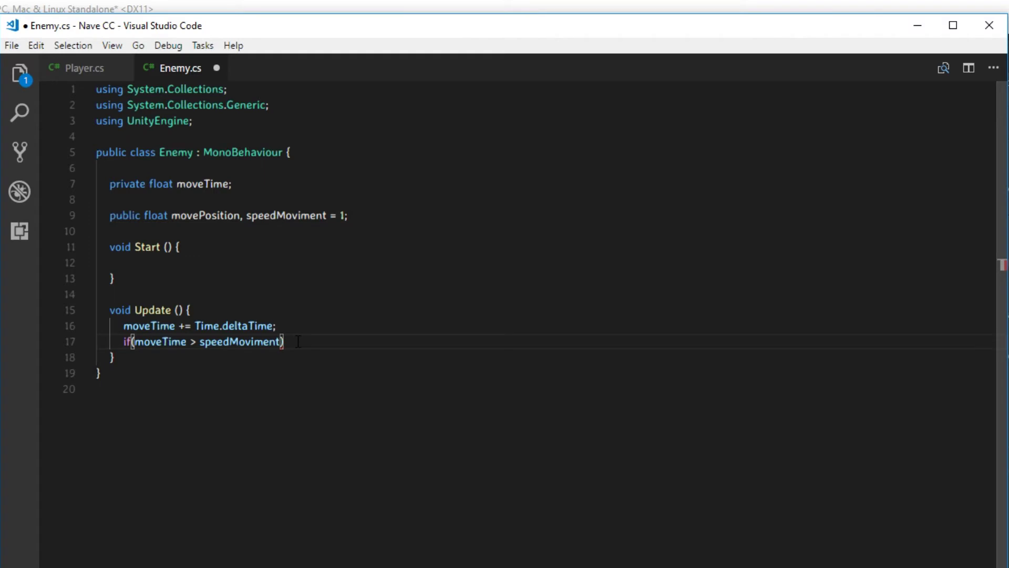
text({)
key(Return)
click(200, 342)
text(=)
- Inside the if block, reset moveTime = 0;
key(Down)
key(Tab)
text(move)
key(Return)
key(BackSpace)
key(BackSpace)
key(BackSpace)
key(BackSpace)
key(BackSpace)
key(BackSpace)
key(BackSpace)
key(BackSpace)
text(t)
key(Escape)
text(i)
key(Return)
text(= )
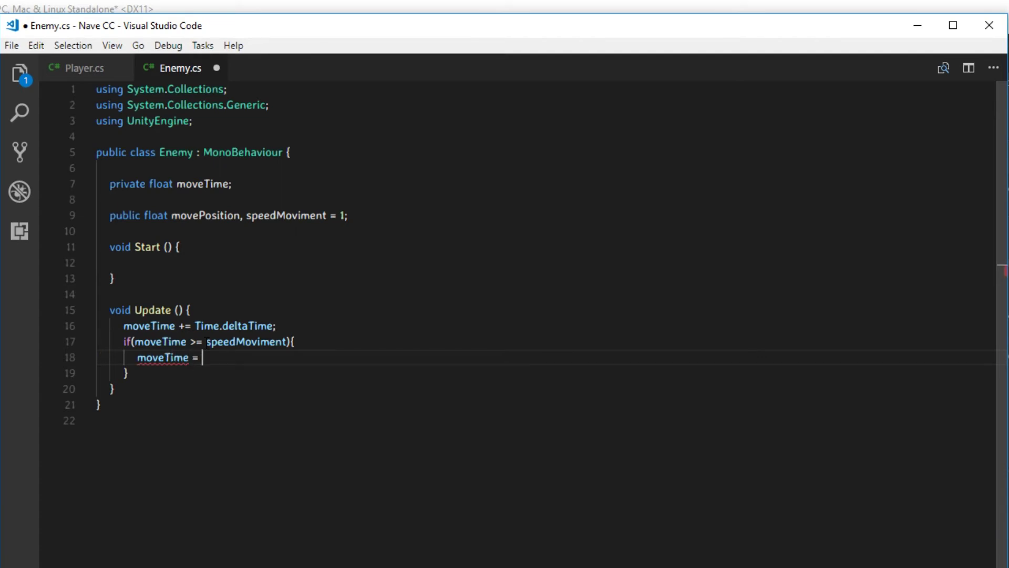
text(0)
key(BackSpace)
text(0;)
- Add transform.position += new Vector3(movePosition, 0, 0); inside the if block
key(Return)
text(t)
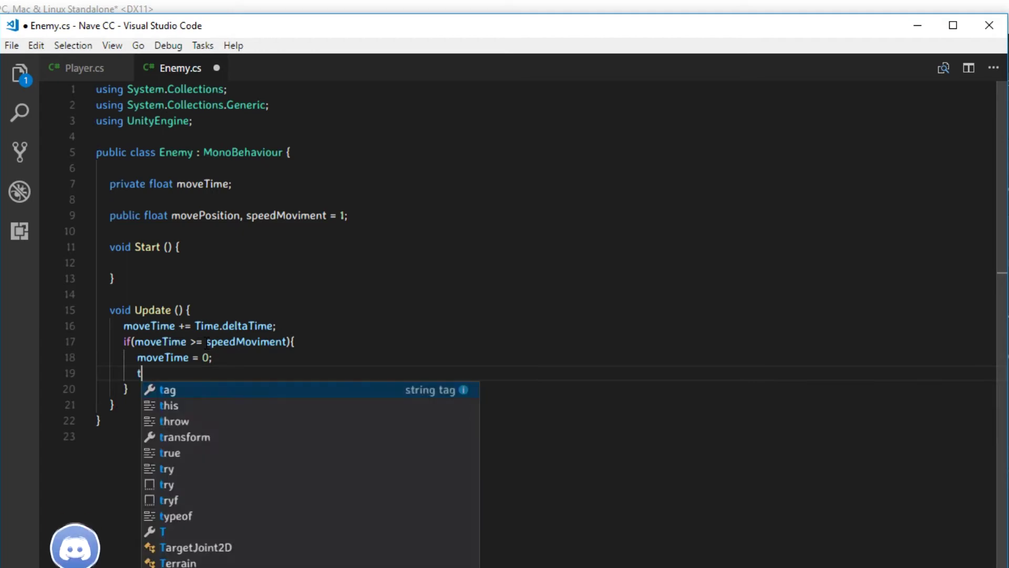
text(ransform.po)
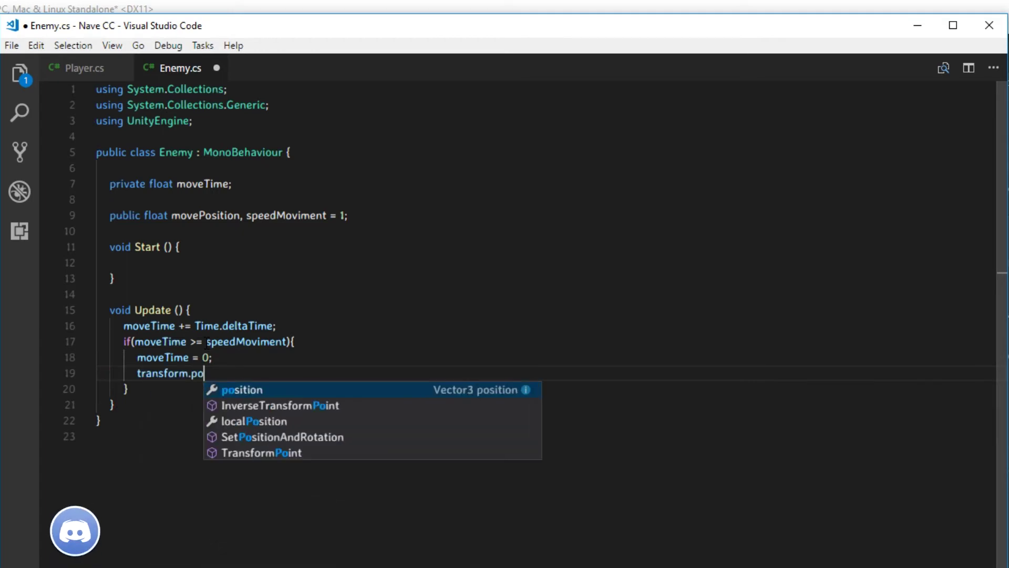
key(Tab)
text(+=)
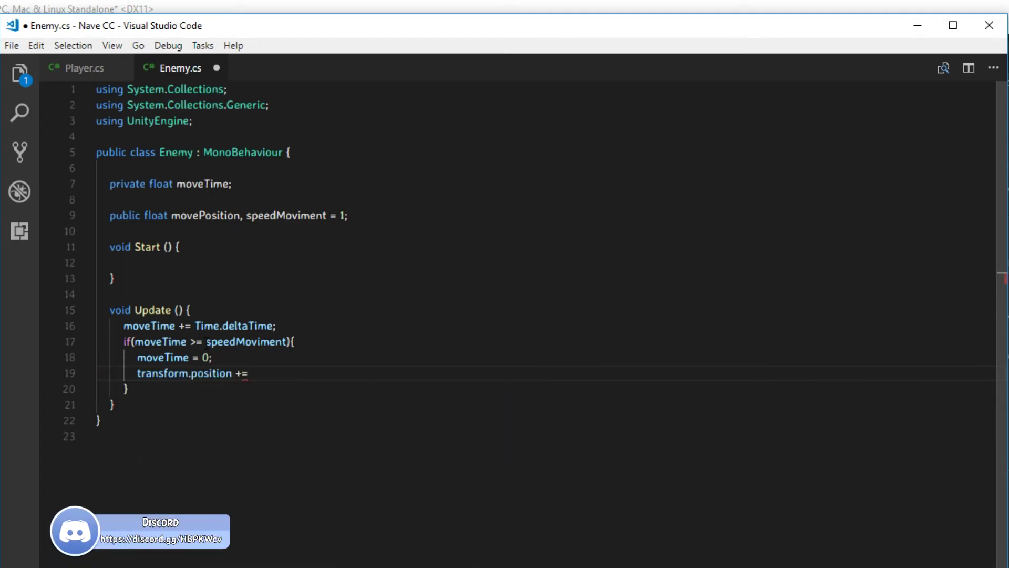
text( new vec)
key(Down)
key(Down)
key(Tab)
text(()
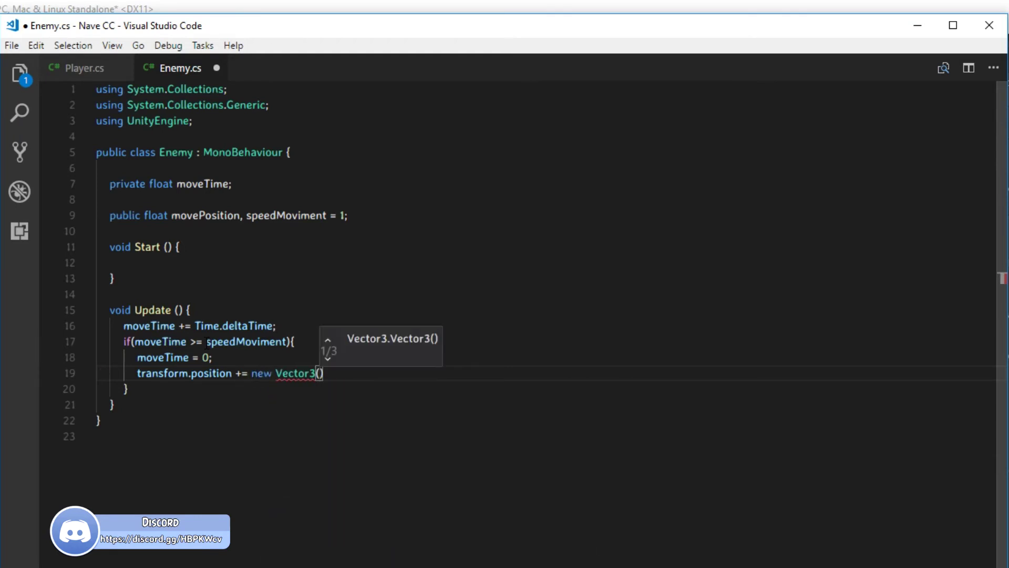
text(mov)
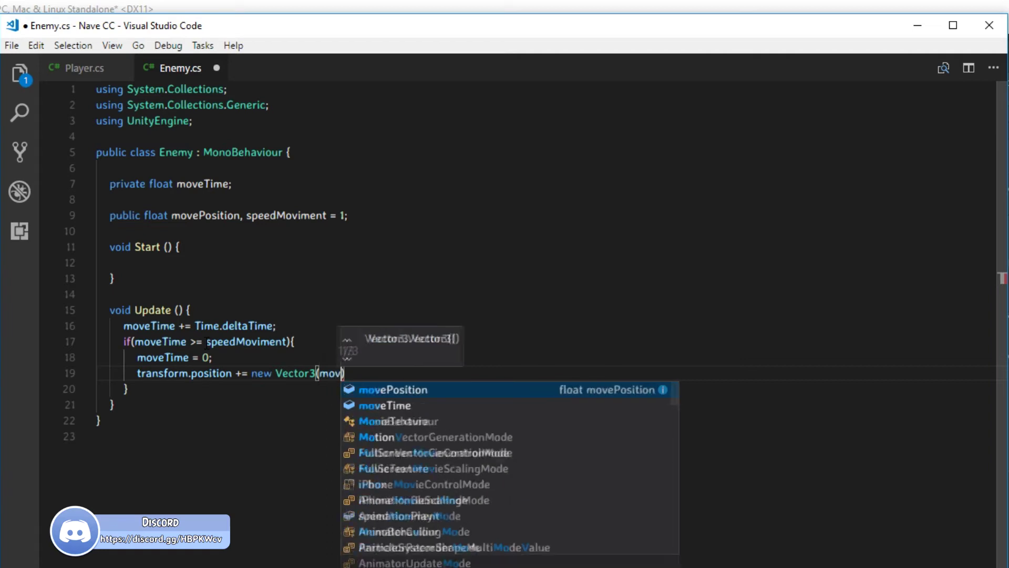
key(Tab)
text(, )
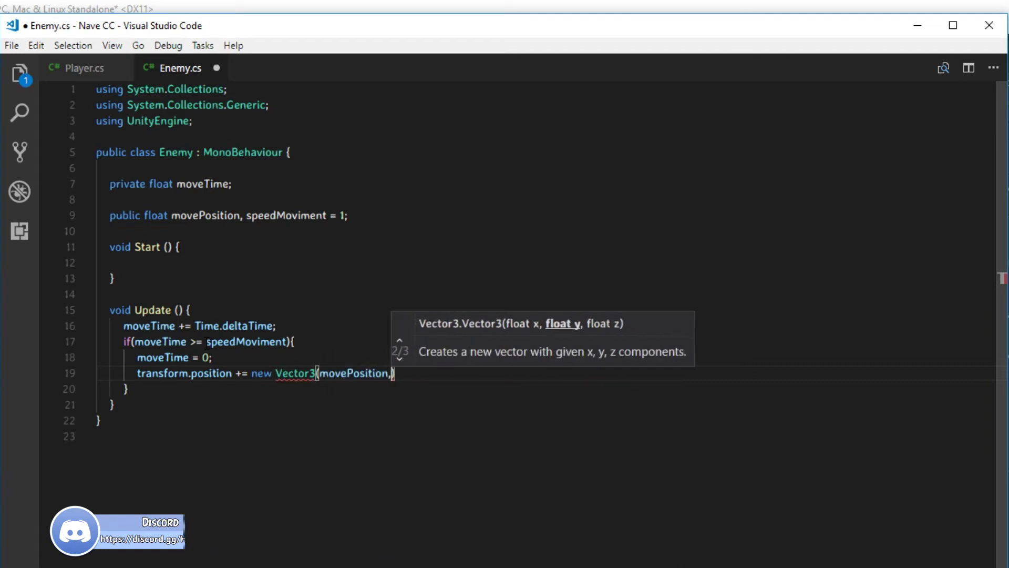
text(0,)
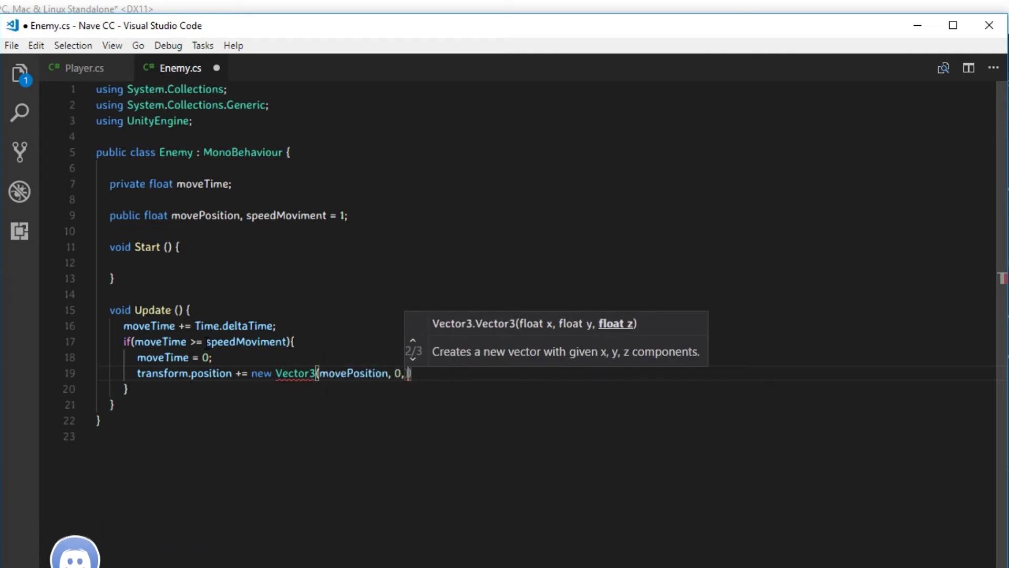
text( 0)
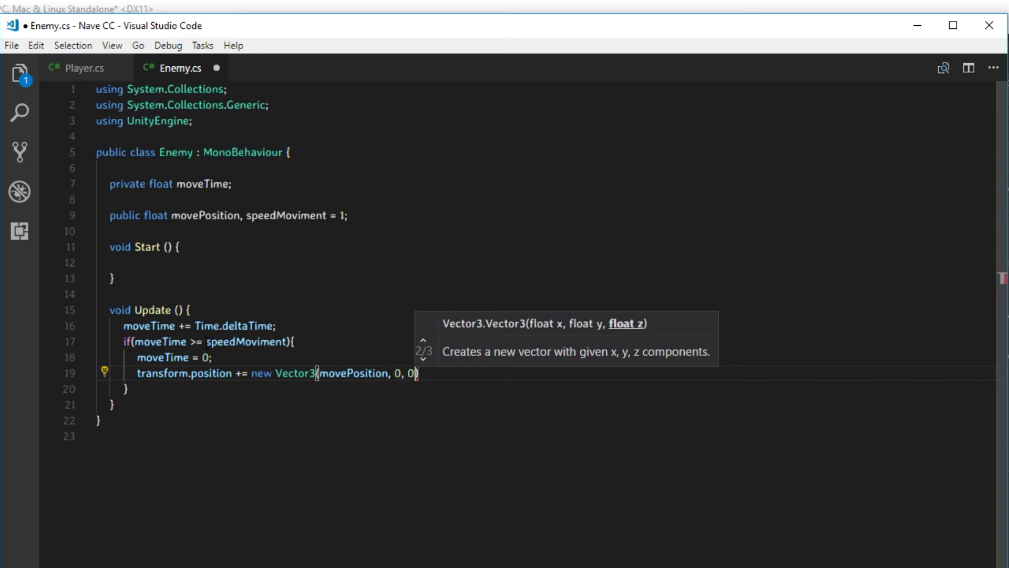
text();)
key(Down)
key(Down)
key(Return)
key(Return)
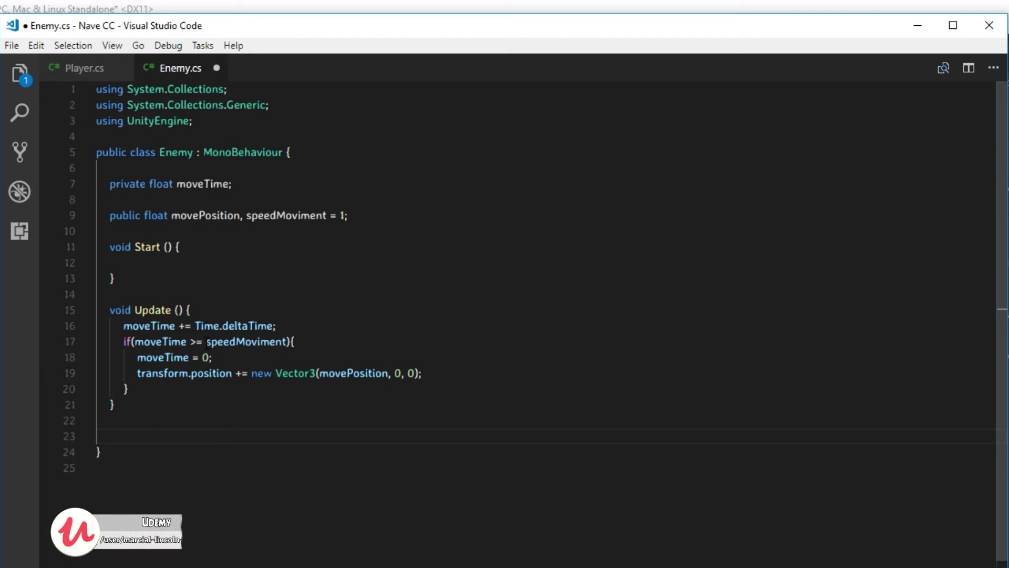
- Add a private OnTriggerEnter(Collider other) method to the Enemy class
text(private ontri)
key(Return)
key(End)
key(Delete)
key(Delete)
key(Delete)
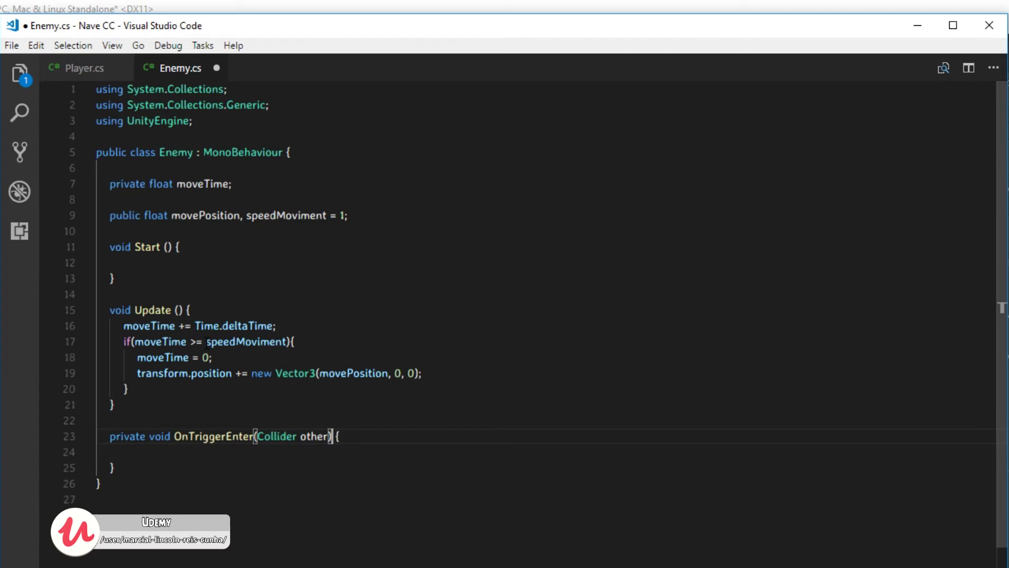
key(Down)
- Make it multiply movePosition by -1 when other.CompareTag("Wall"), then save Enemy.cs
text(if()
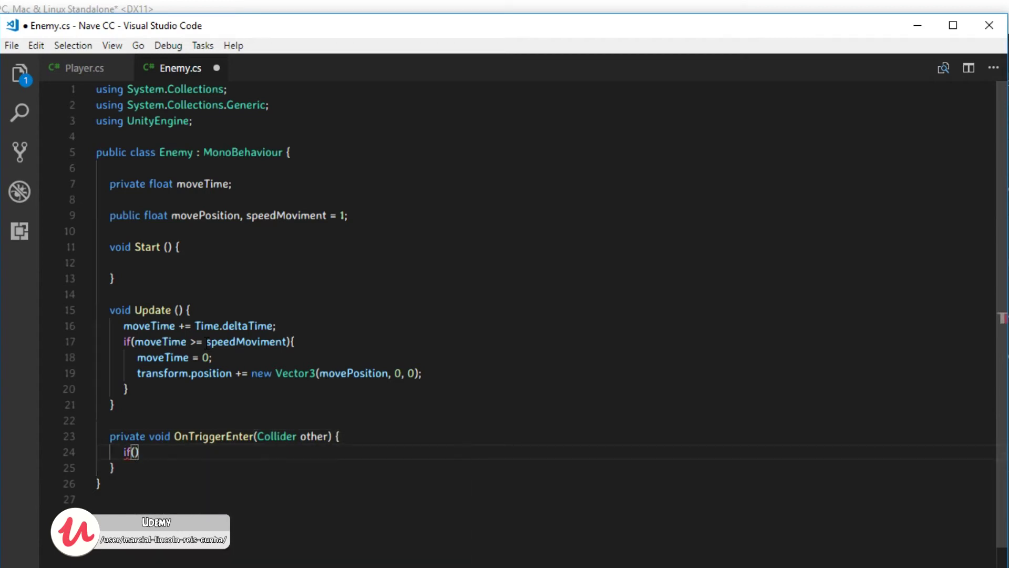
text(other.coma)
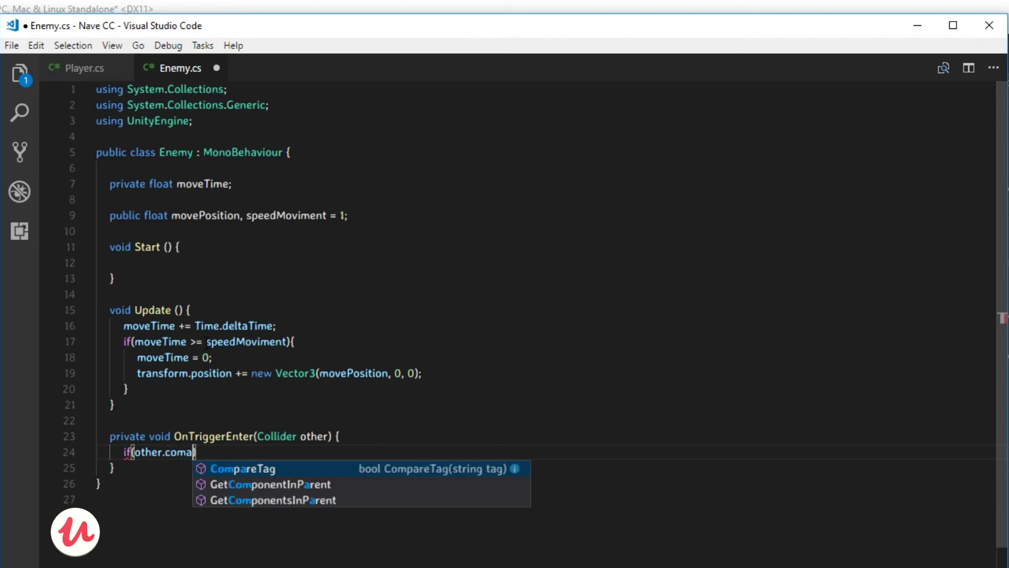
key(Return)
text((")
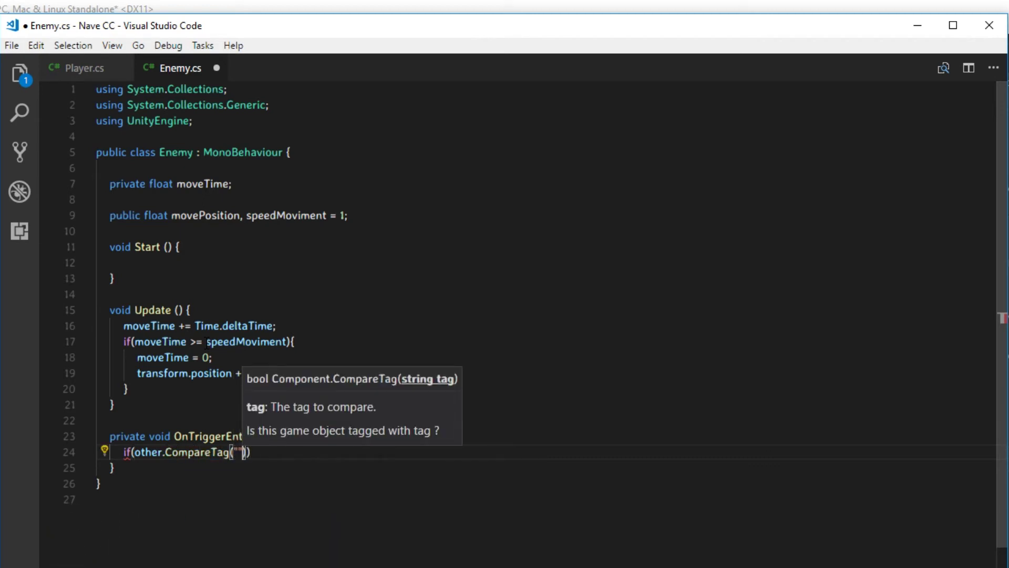
text(Wall")))
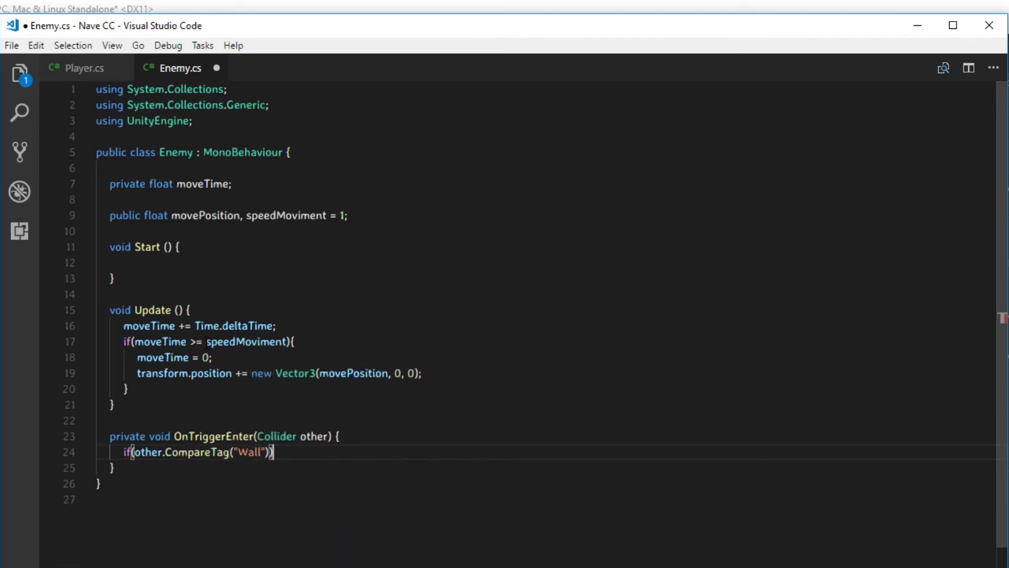
text({)
key(Return)
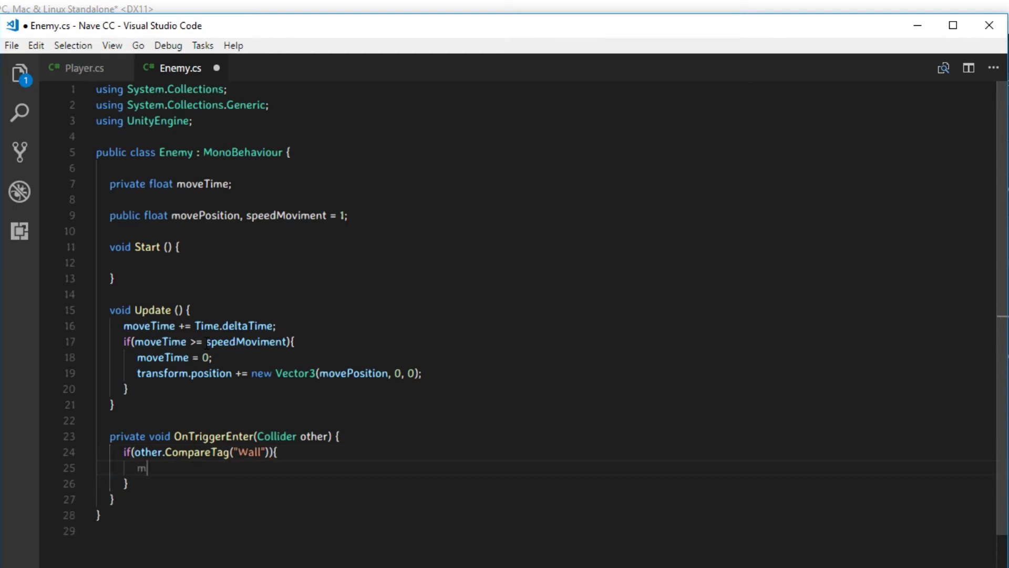
text(mov)
key(Return)
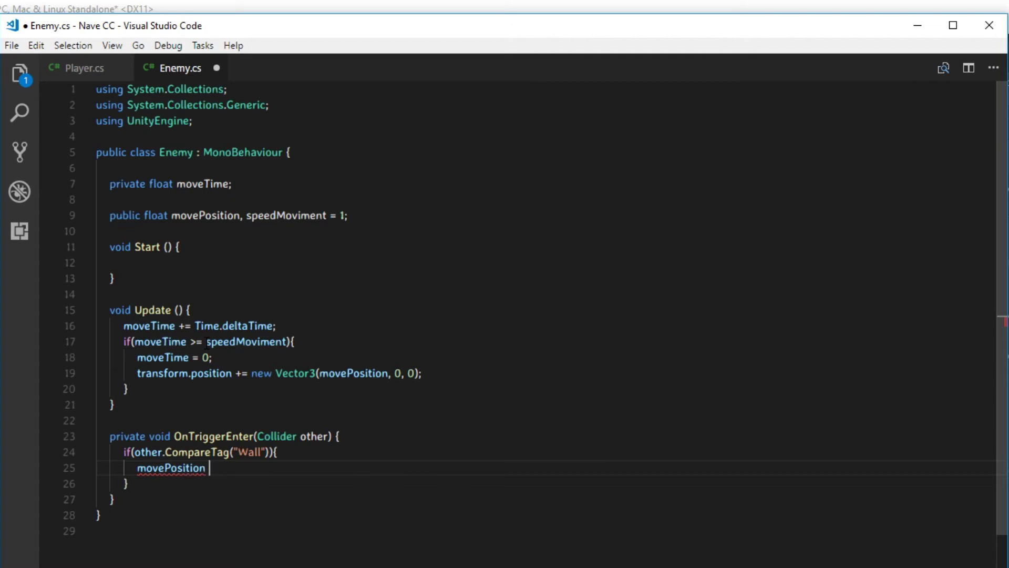
text(*= )
text(1)
key(BackSpace)
text(-1;)
key(ctrl+s)
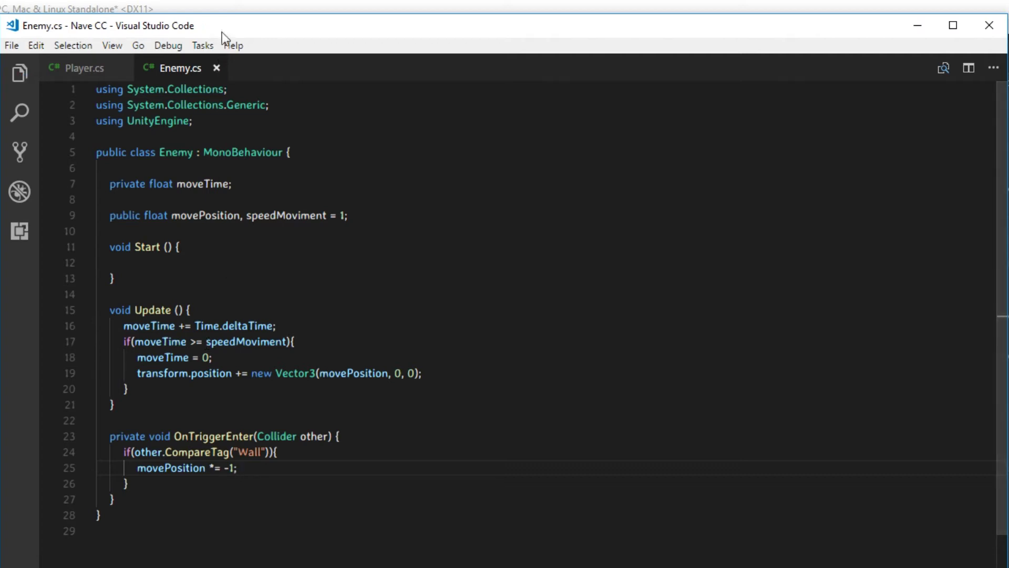
click(223, 8)
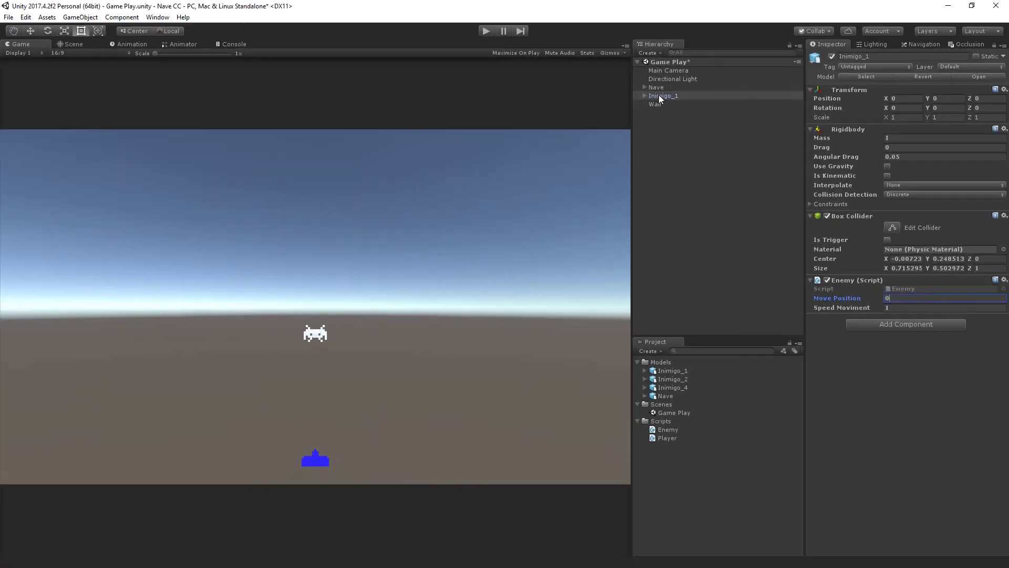
- Tick Is Trigger on both of the Wall's Box Colliders
click(661, 98)
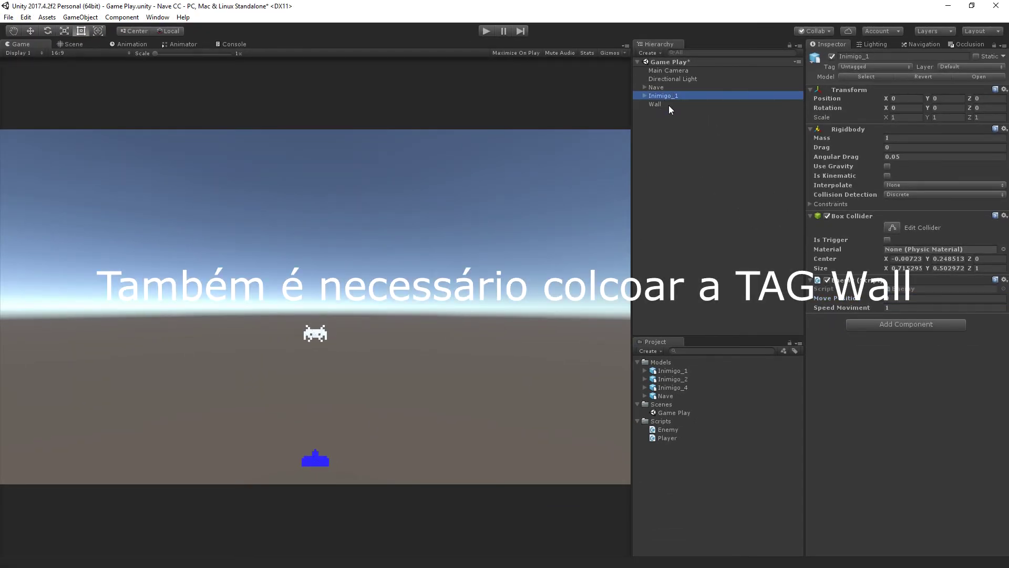
click(669, 105)
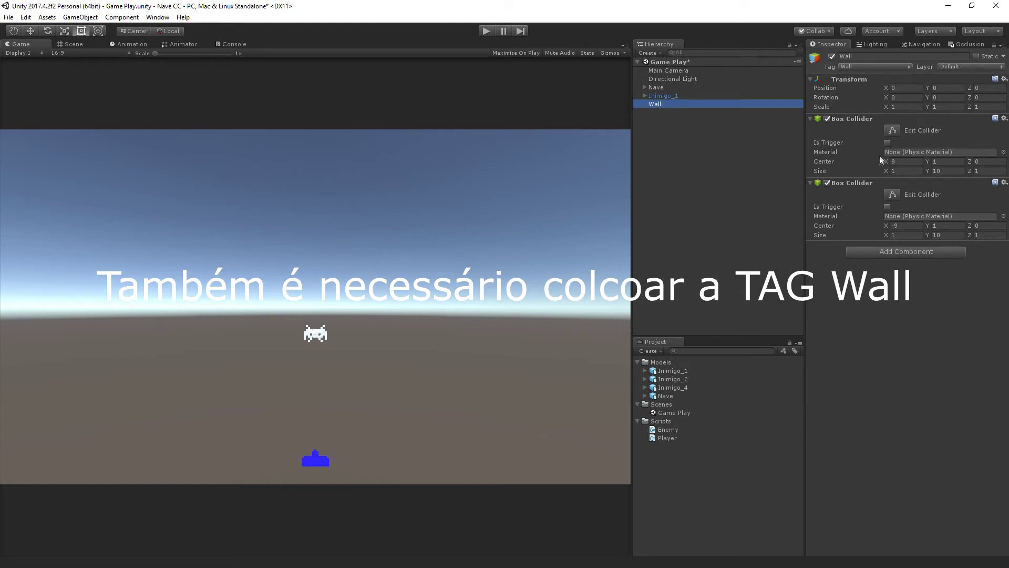
click(888, 143)
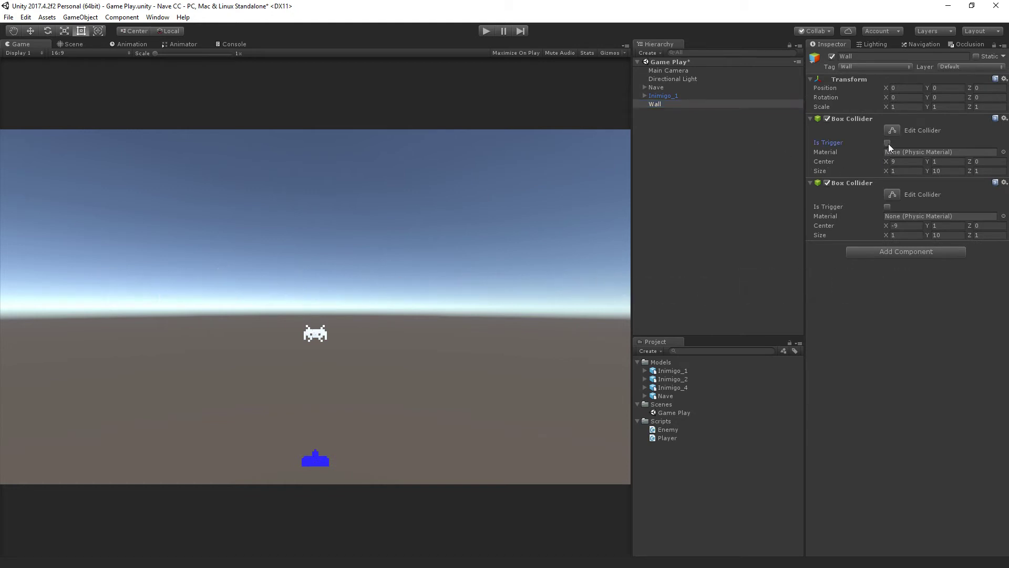
click(888, 207)
- Set Inimigo_1's Move Position to 0.5
click(676, 99)
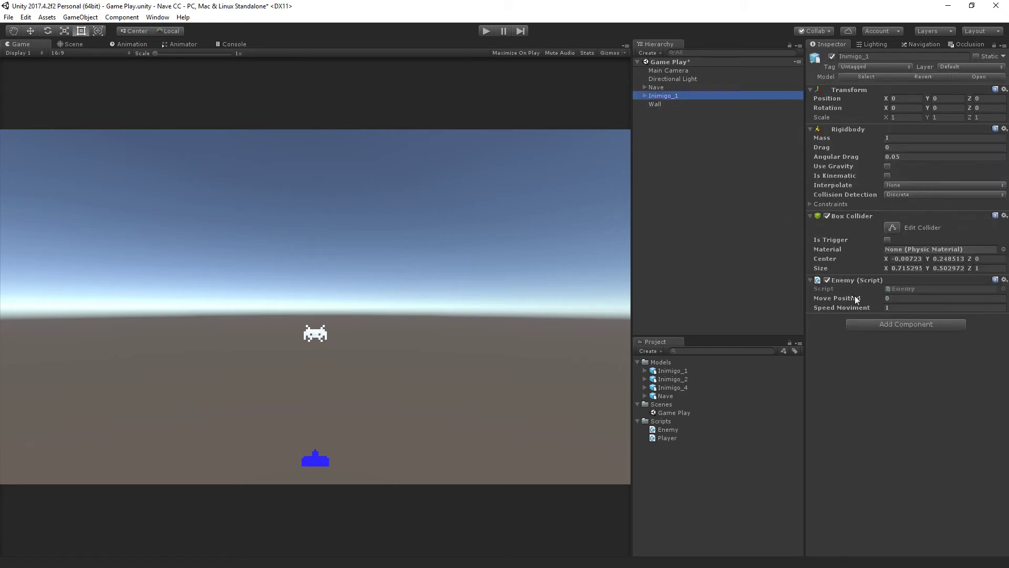
click(893, 298)
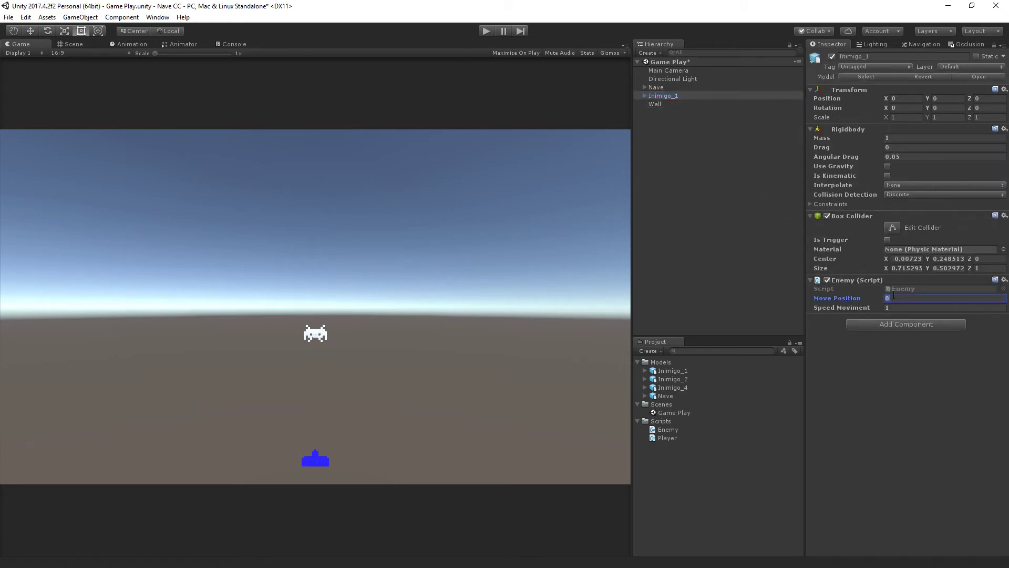
text(0.5)
click(484, 32)
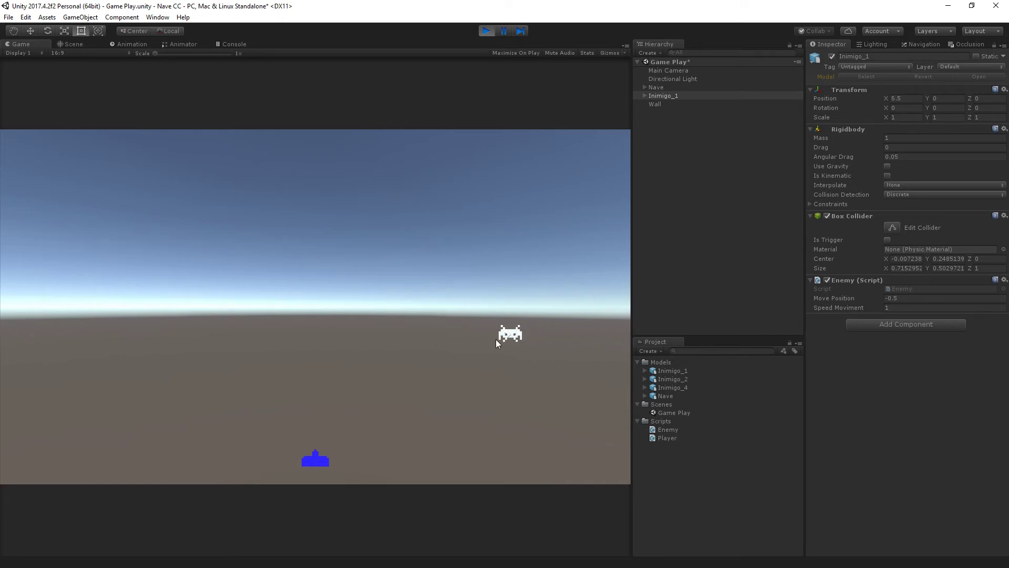
click(484, 33)
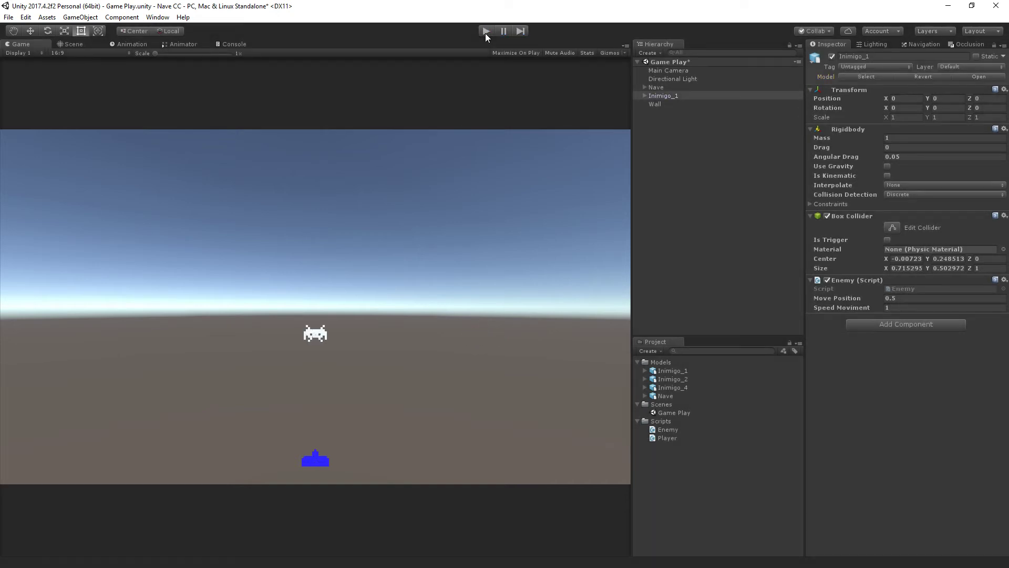
click(678, 97)
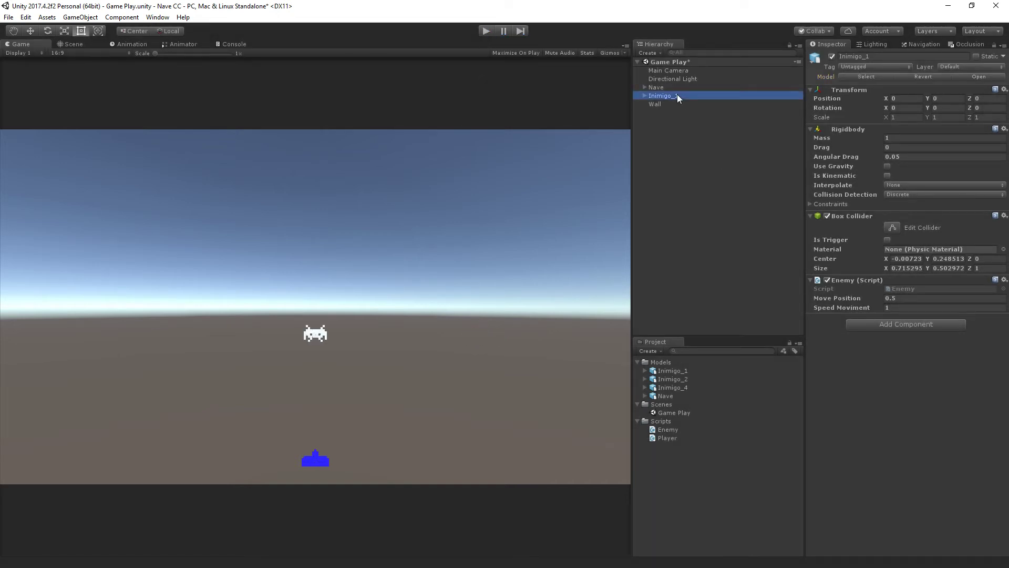
- Duplicate Inimigo_1 and drag the copy, Inimigo_1 (1), to X -4
key(ctrl+d)
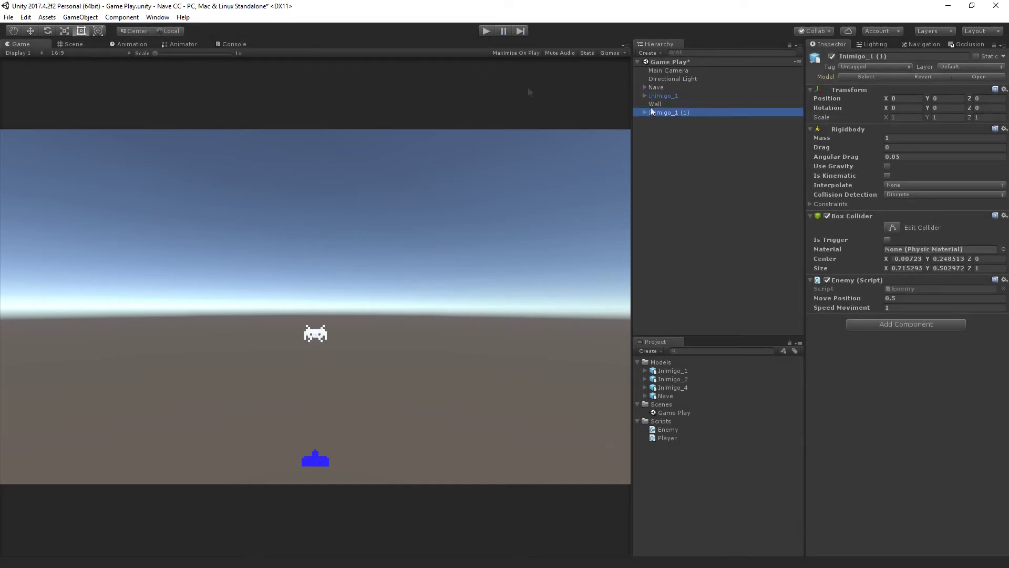
click(81, 44)
key(w)
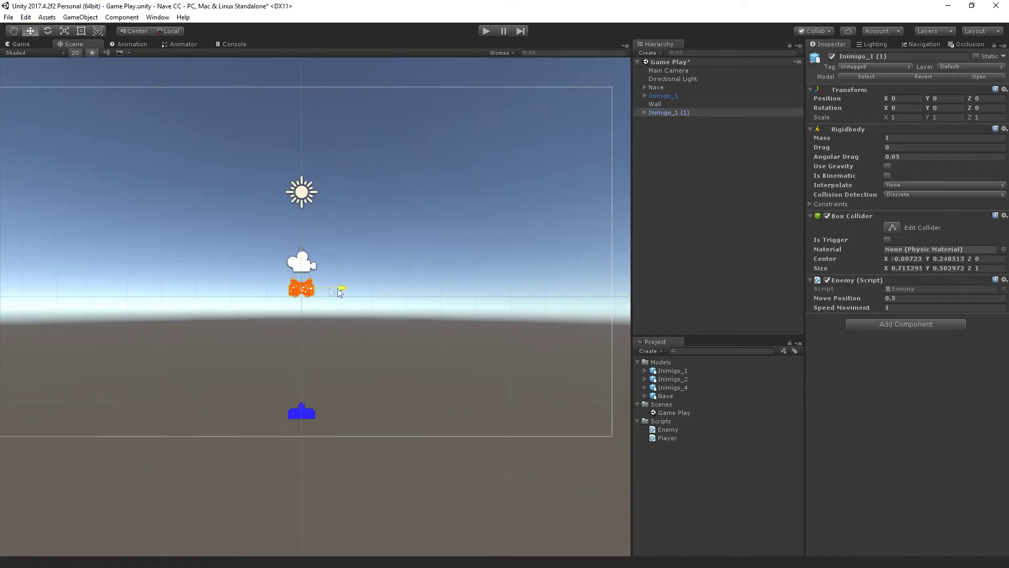
drag(342, 288, 198, 286)
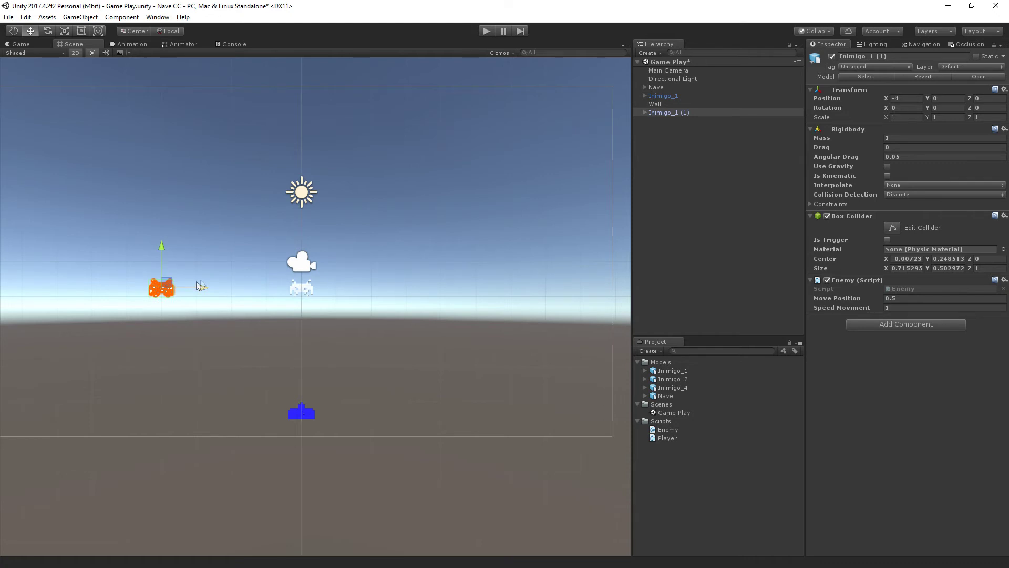
- Play the scene to test both enemies moving, then stop it
click(487, 31)
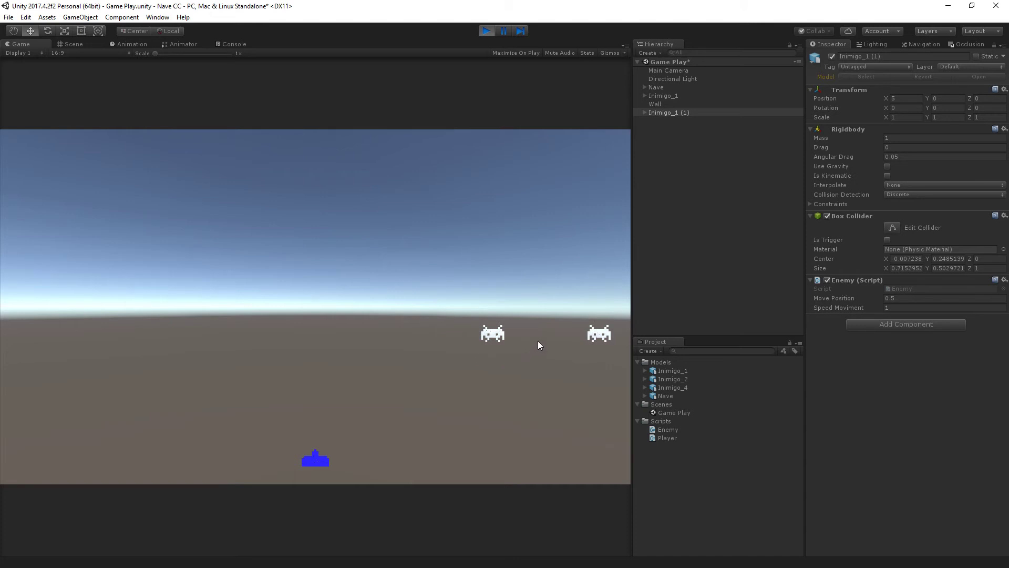
click(486, 32)
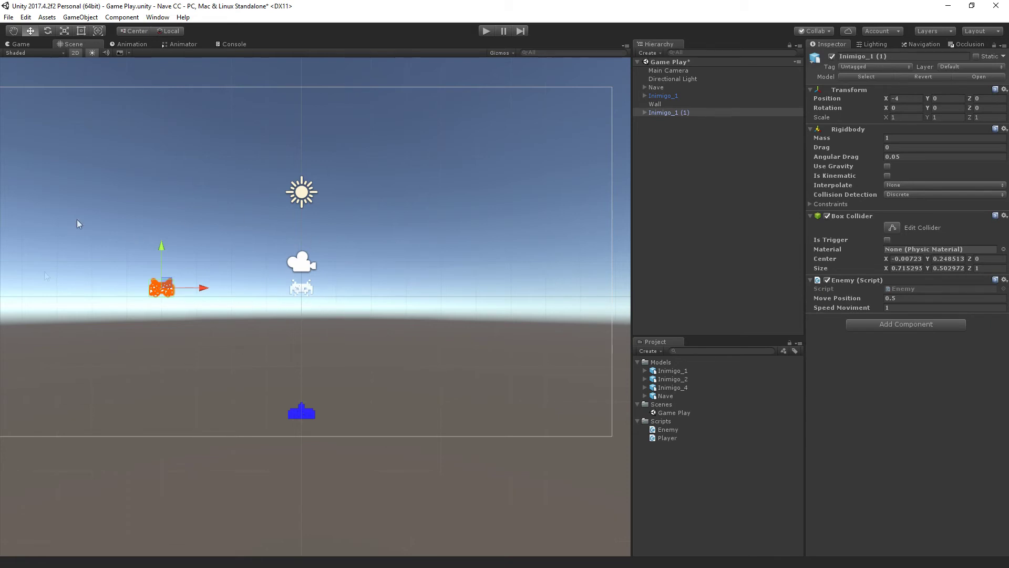
click(678, 184)
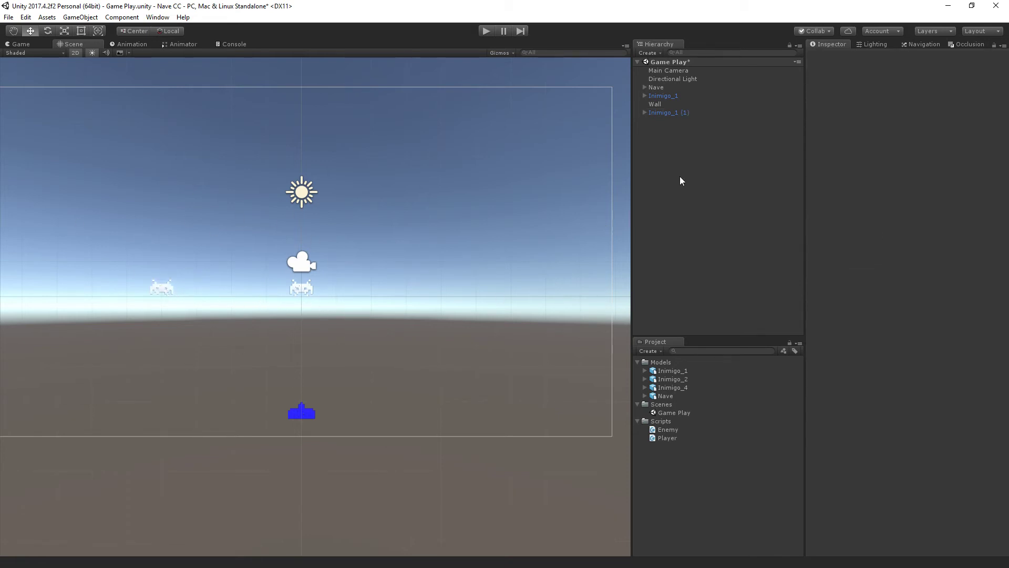
- Create an empty object with a reset Transform named 'Game Manager'
right_click(665, 162)
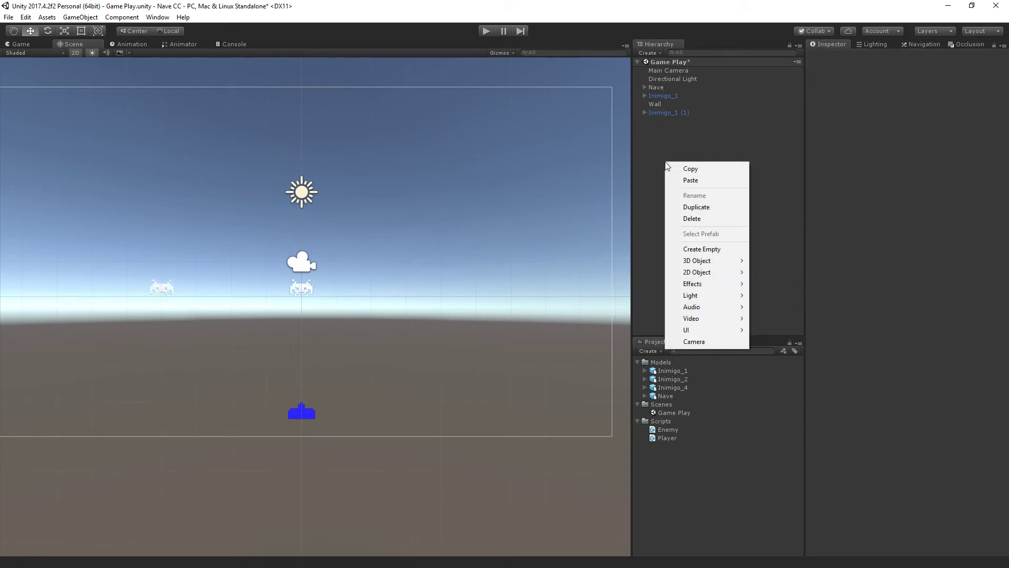
click(699, 249)
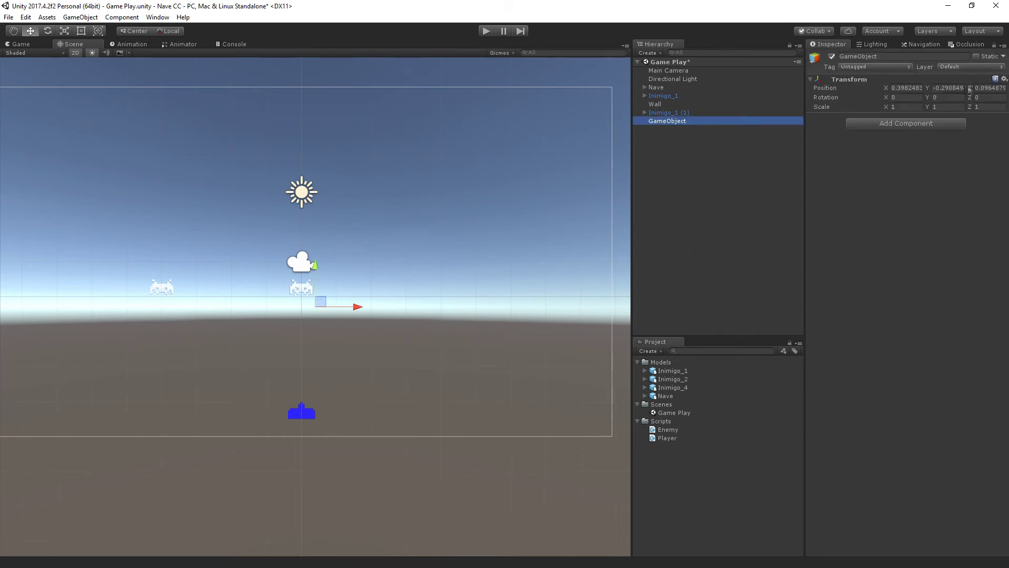
click(1003, 79)
click(960, 93)
click(883, 56)
text(Game)
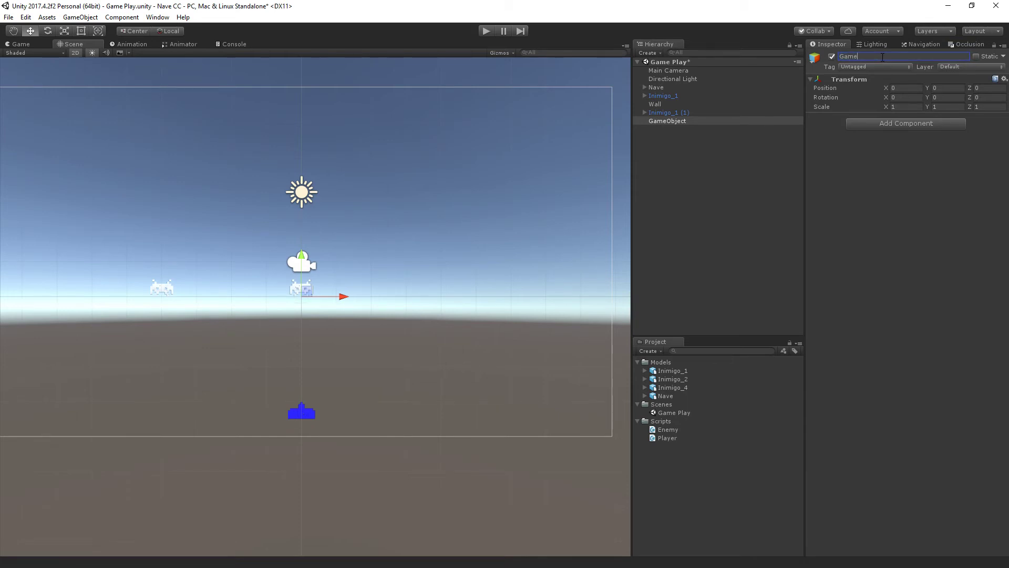
text( Manag)
text(er)
key(Return)
- Create a GameManager C# script in Scripts and attach it to Game Manager
click(666, 422)
click(654, 350)
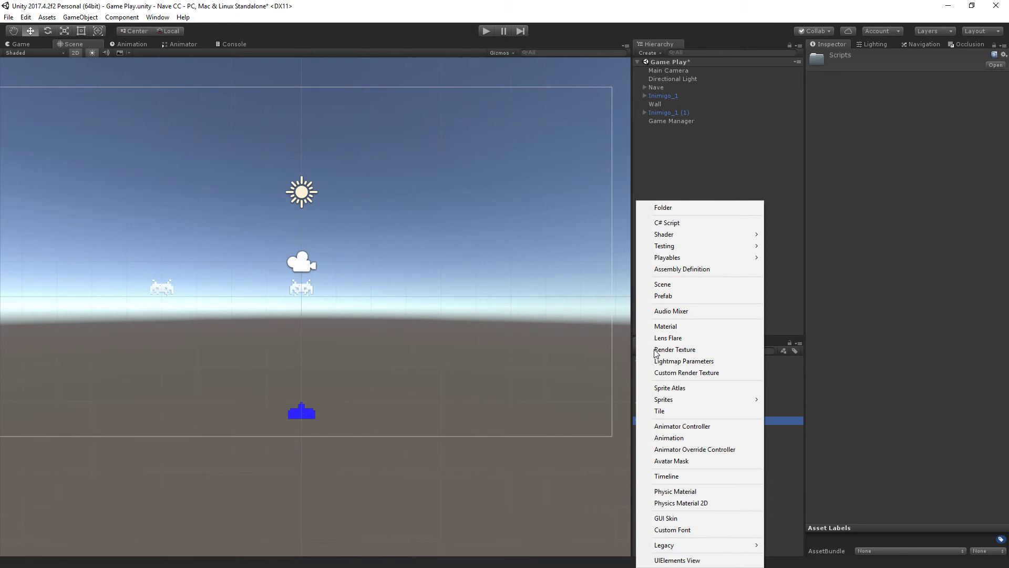
click(691, 227)
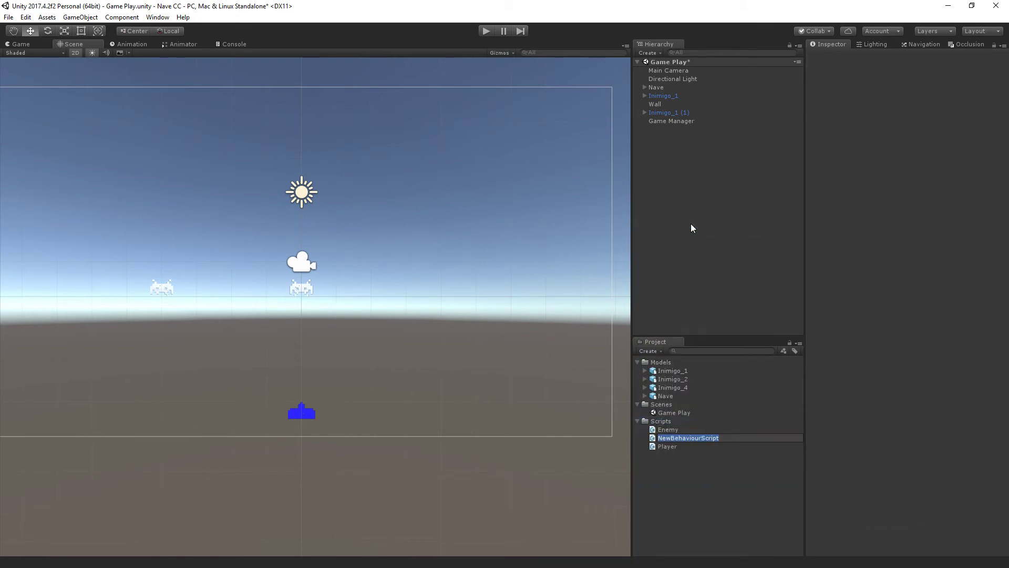
text(Ga)
text(meManager)
key(Return)
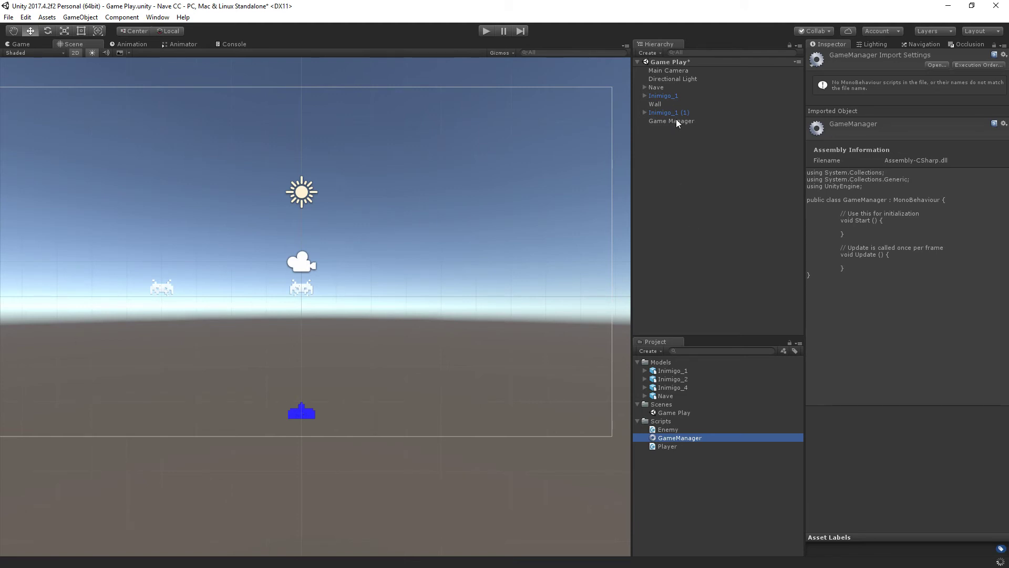
click(676, 121)
drag(681, 439, 859, 357)
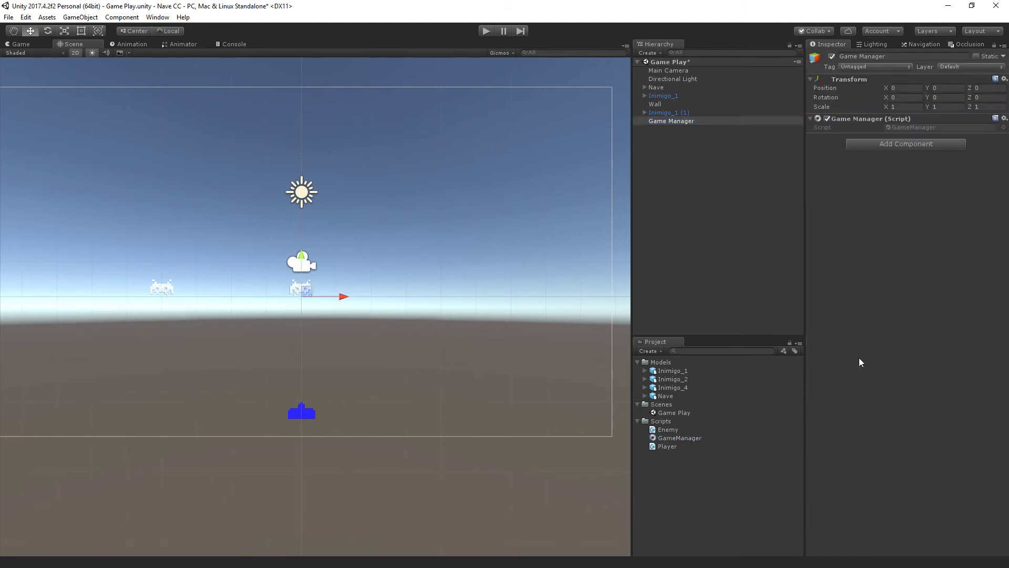
double_click(903, 128)
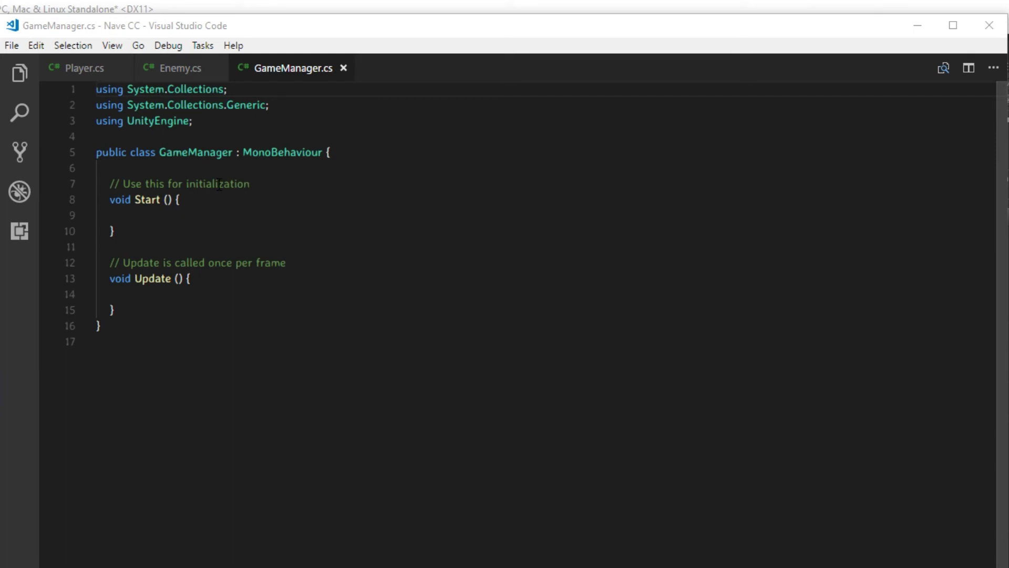
- Delete the Start method and template comments from GameManager.cs, leaving an empty Update
drag(279, 254, 106, 175)
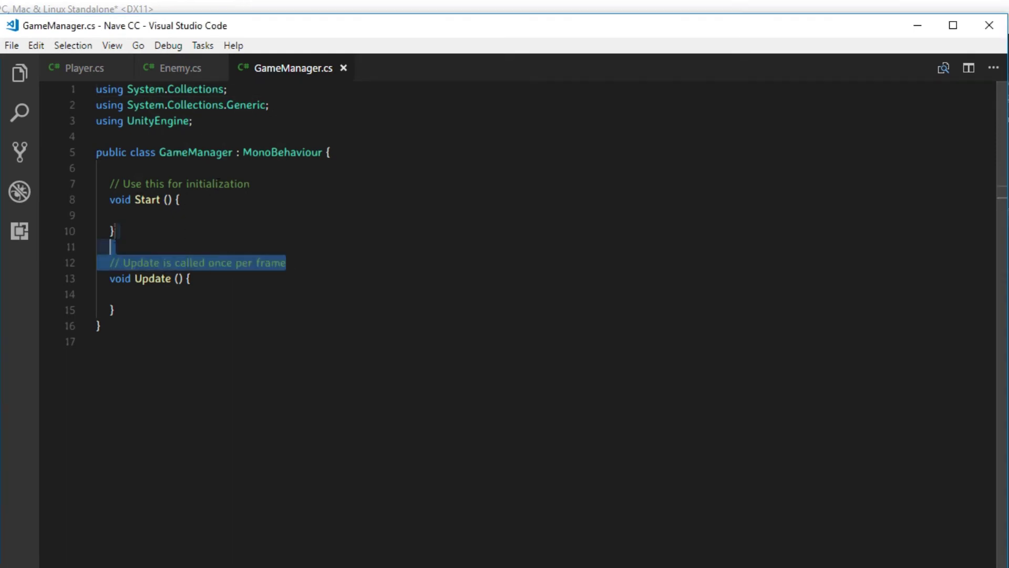
key(BackSpace)
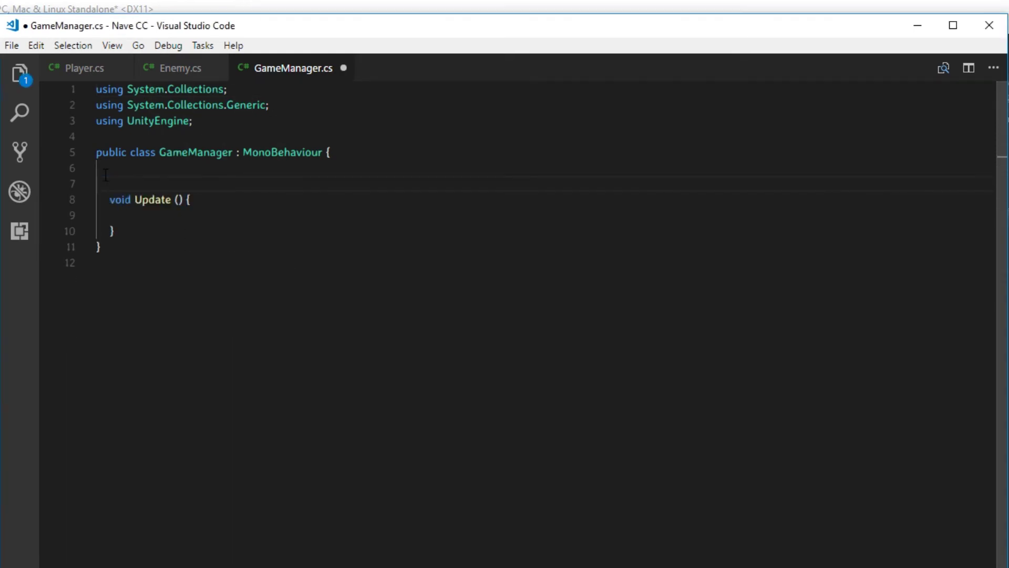
key(Return)
key(Tab)
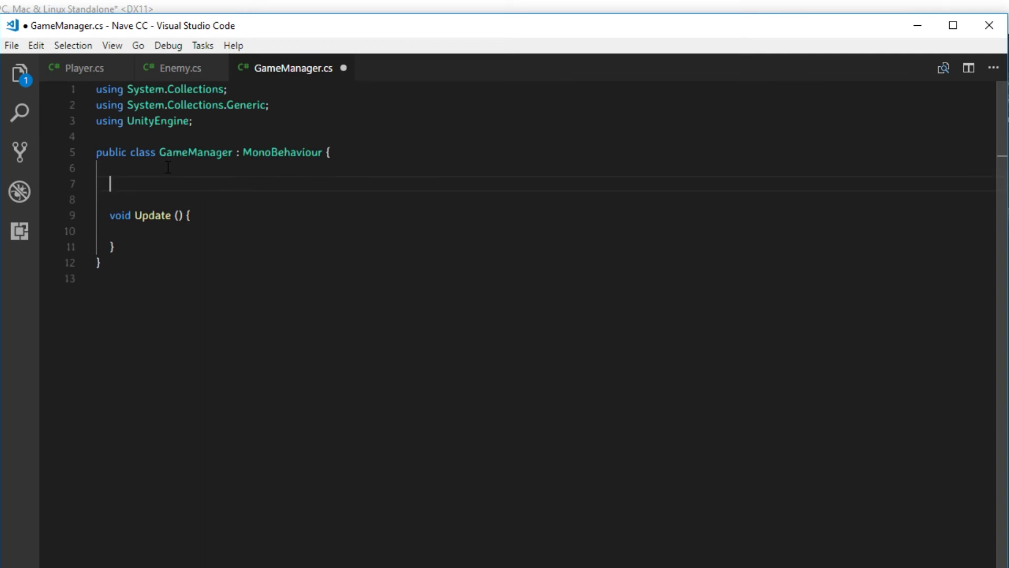
click(180, 68)
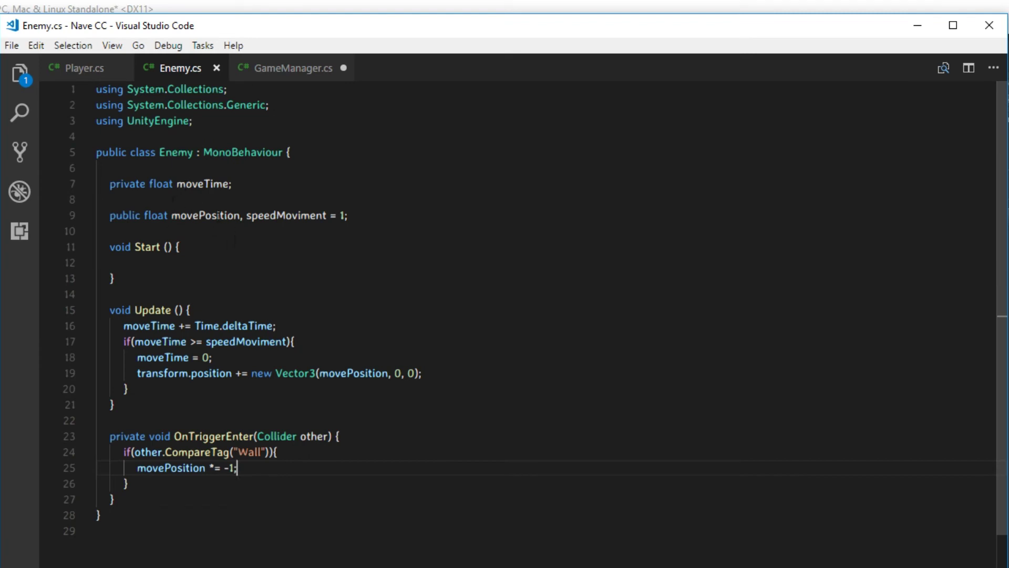
- Declare 'public float movePosition, speedMoviment;' in GameManager.cs
mouse_move(194, 217)
click(275, 77)
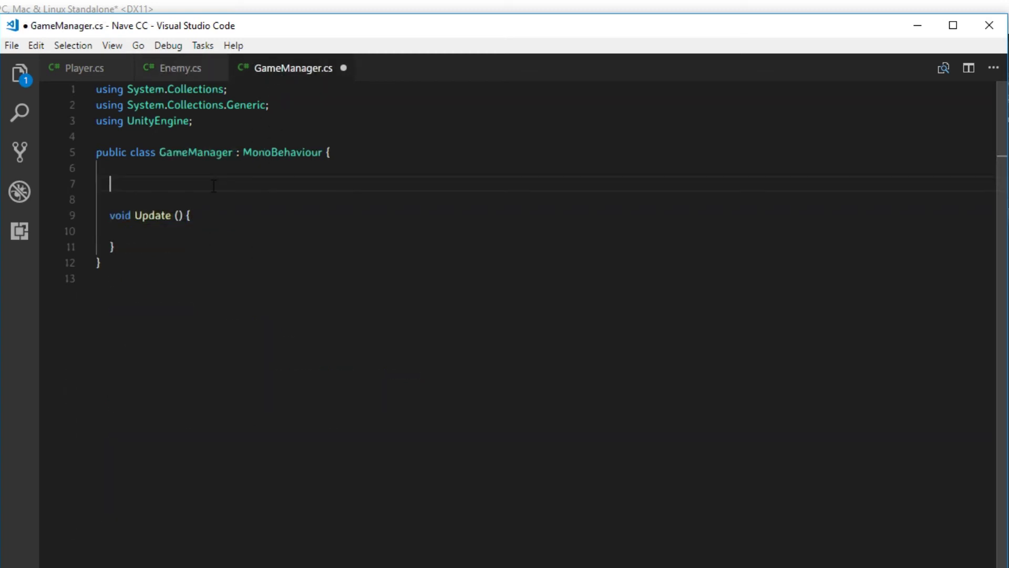
text(public fl)
key(Tab)
text(mov)
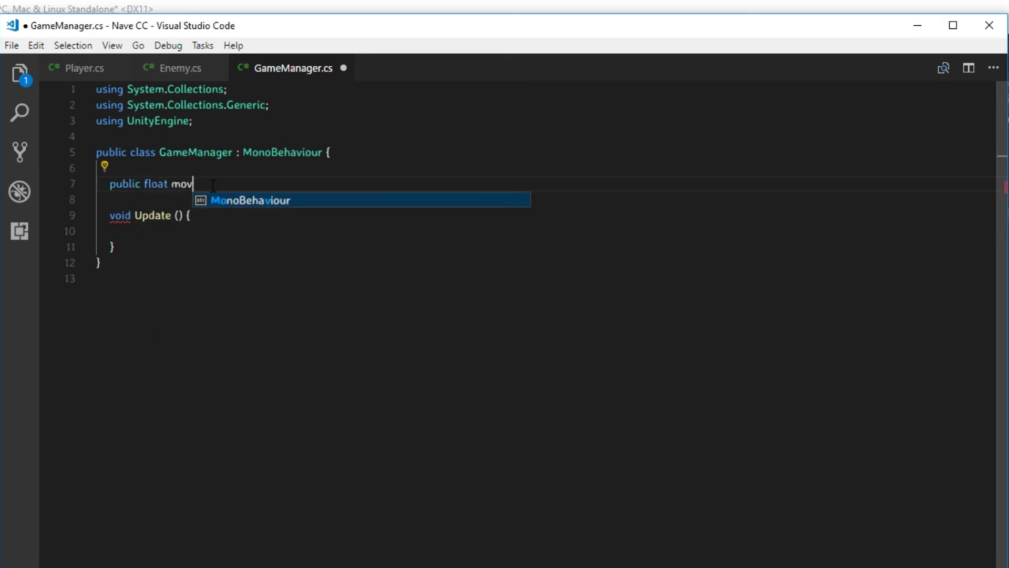
text(ePositionm,)
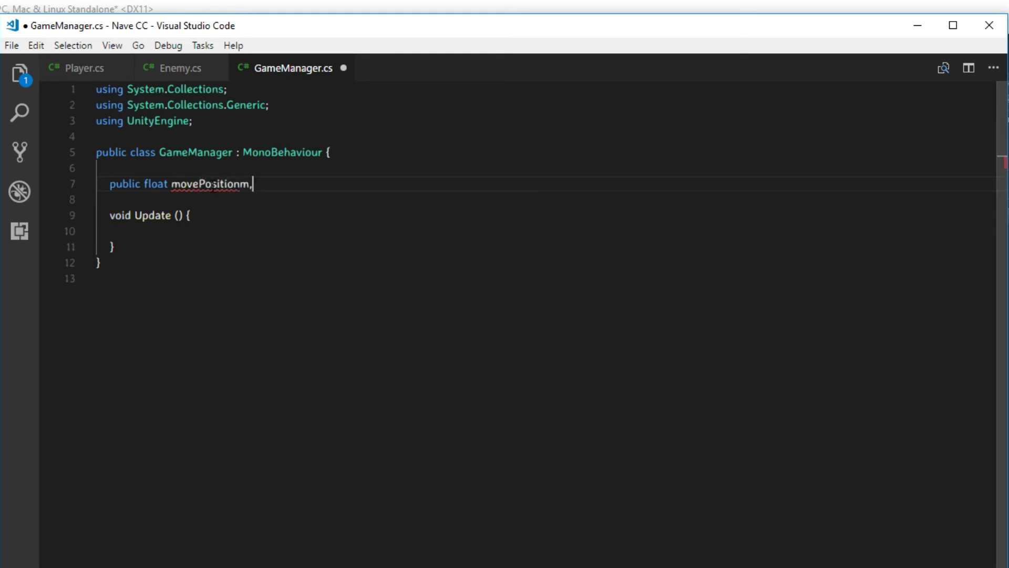
key(BackSpace)
key(BackSpace)
text(m)
key(BackSpace)
key(BackSpace)
text(, spee)
text(dMoviment;)
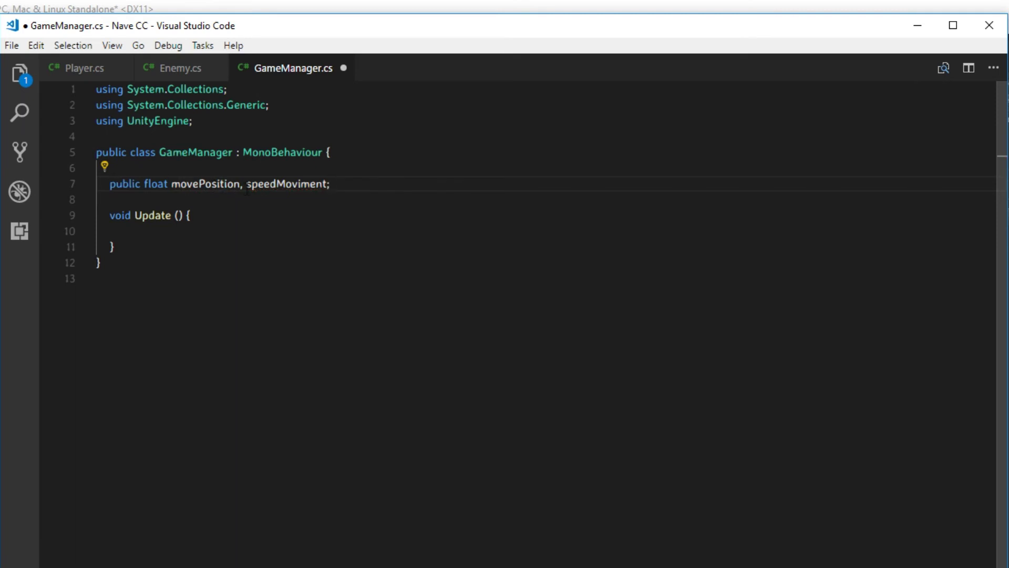
- Initialize speedMoviment to 1 and movePosition to .5f, then save GameManager.cs
key(Left)
text(= 1)
key(Left)
key(Left)
key(Left)
key(Left)
key(Left)
key(Left)
key(Left)
key(Left)
key(Left)
key(Left)
text(= )
text(0.5f)
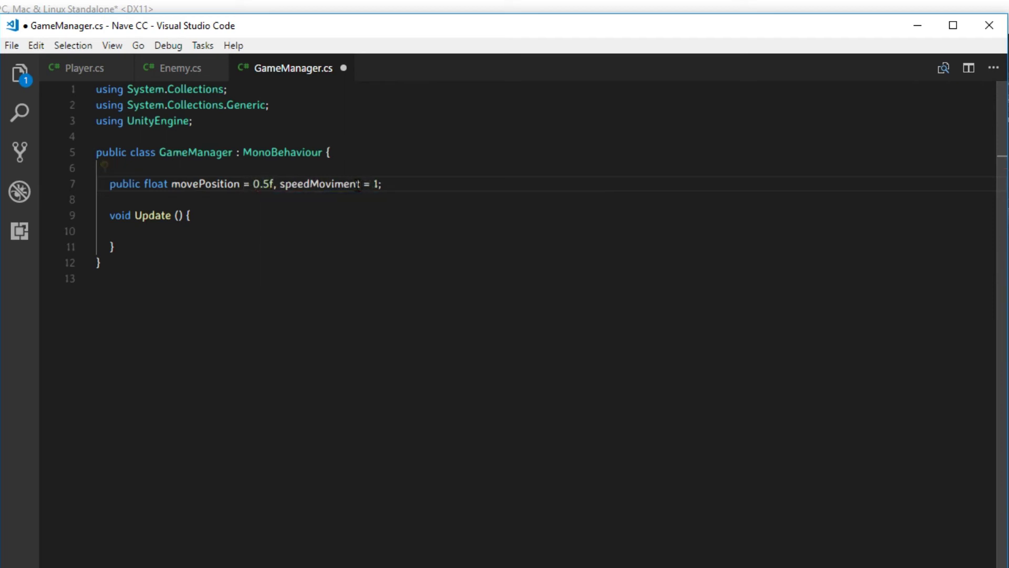
click(251, 183)
key(Delete)
key(Delete)
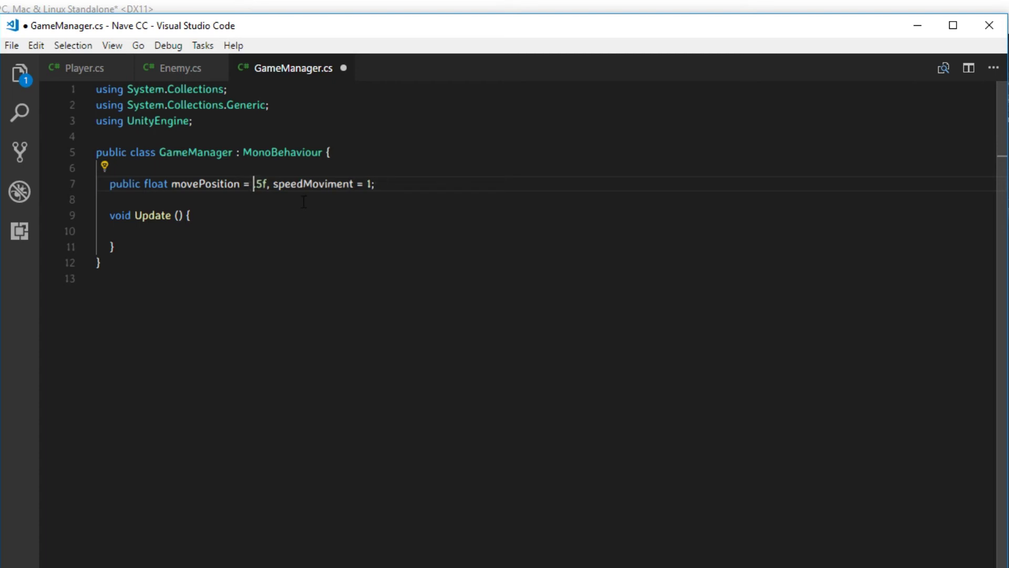
text(.)
key(ctrl+s)
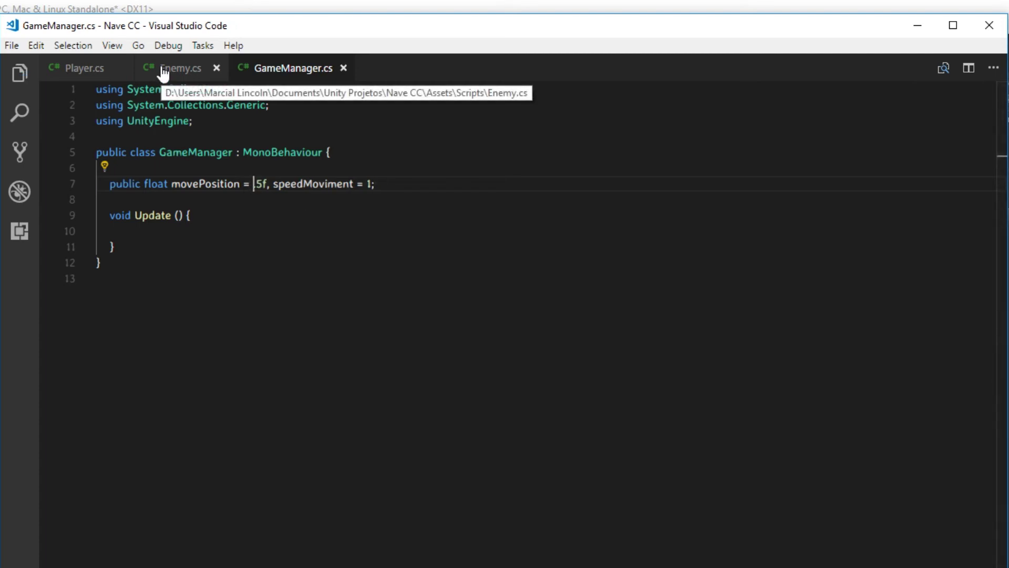
click(164, 72)
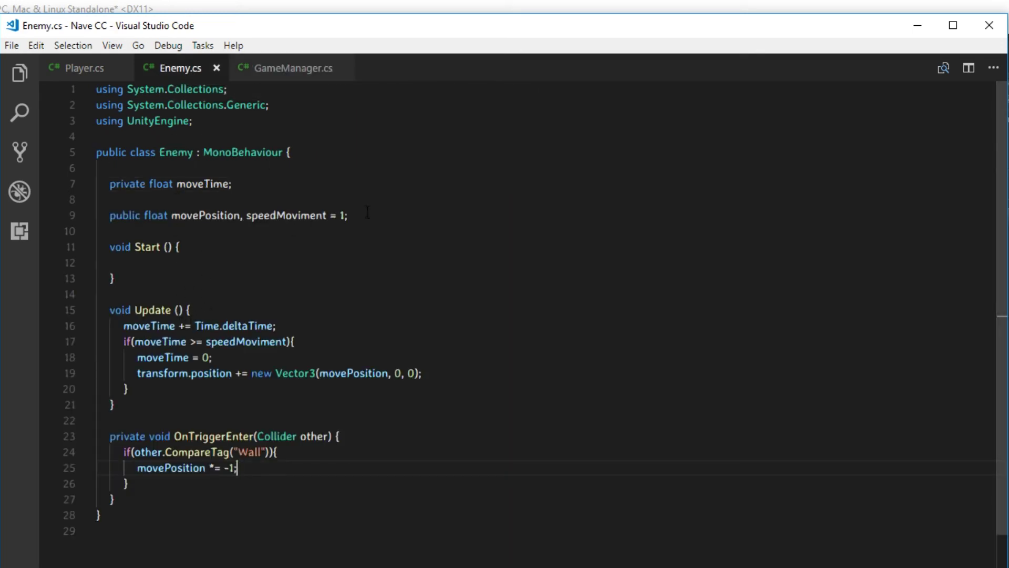
- Replace Enemy.cs's movement field declaration with a private GameManager gManager field
drag(348, 215, 58, 221)
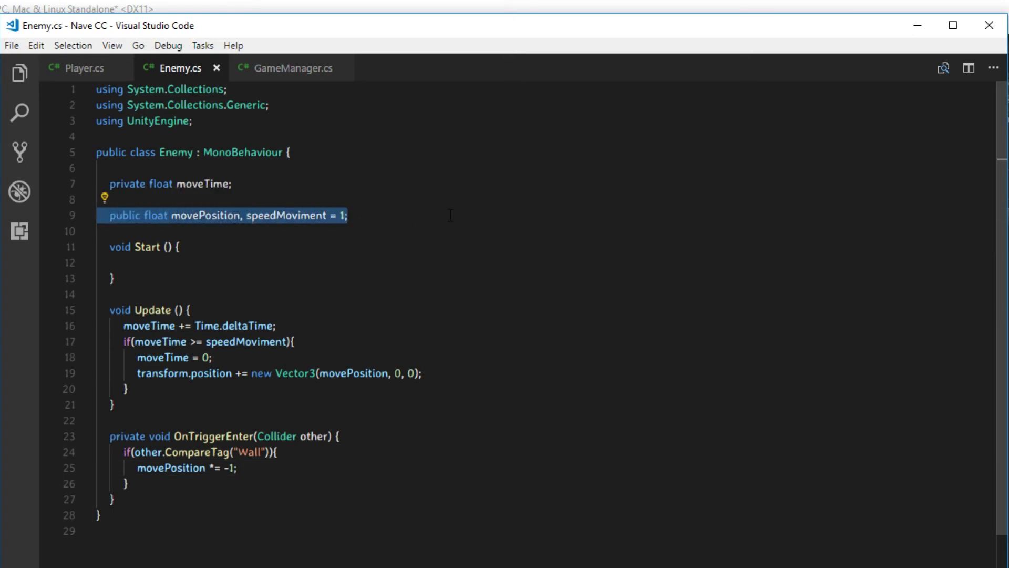
key(Delete)
key(Delete)
key(Delete)
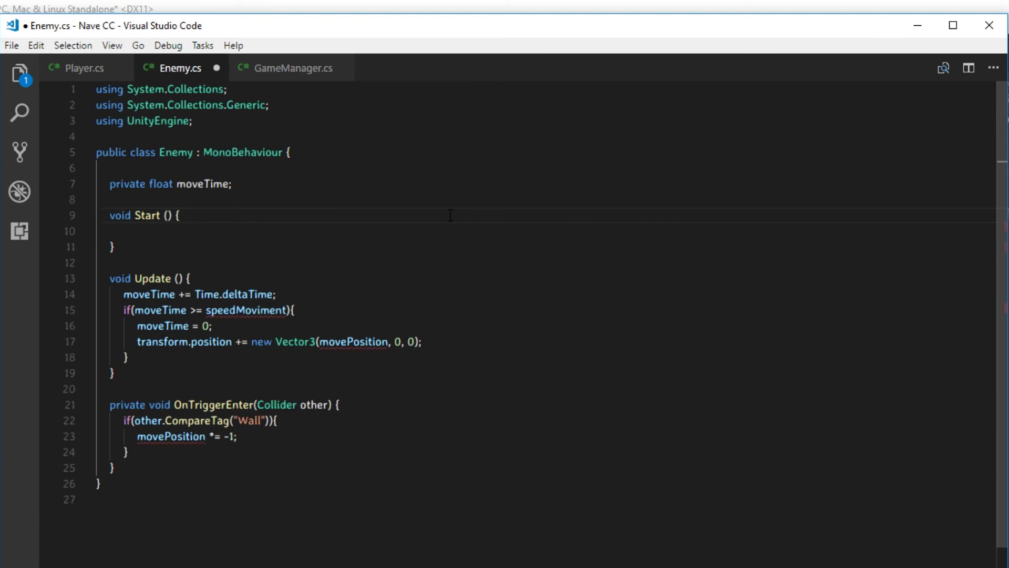
mouse_move(235, 310)
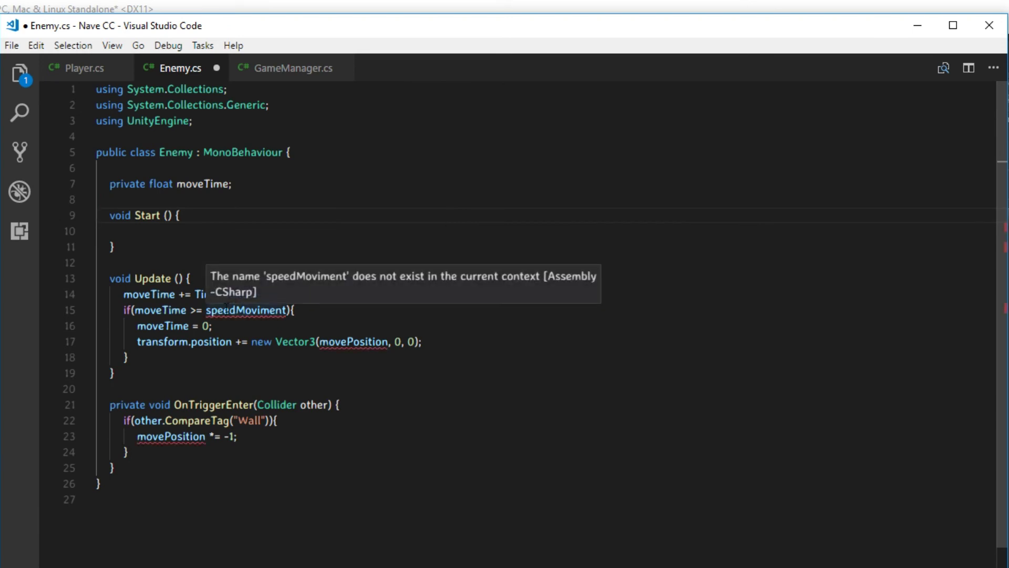
click(245, 182)
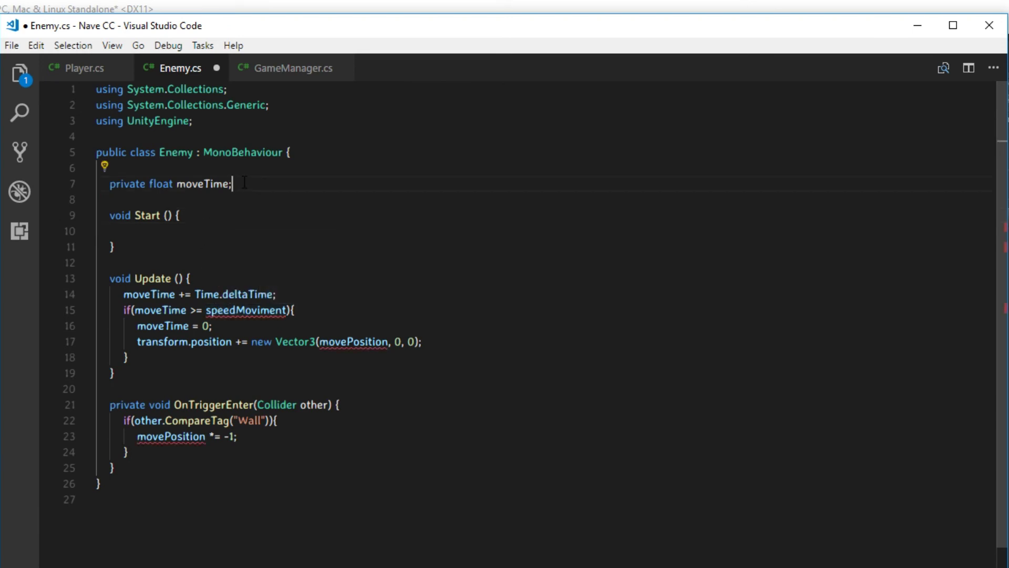
key(Return)
text(pr)
key(BackSpace)
key(BackSpace)
text(prr)
key(Return)
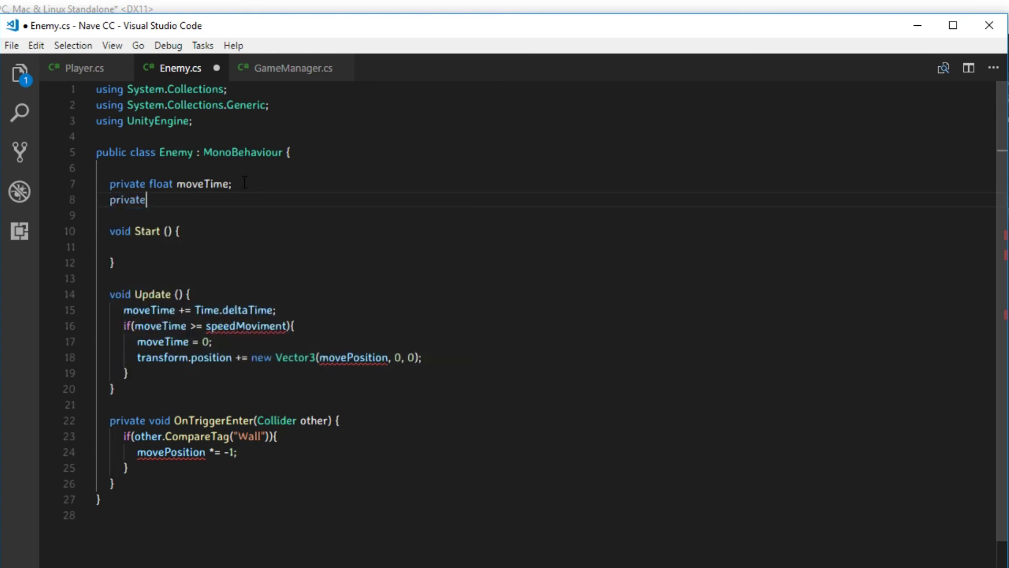
text( GAME)
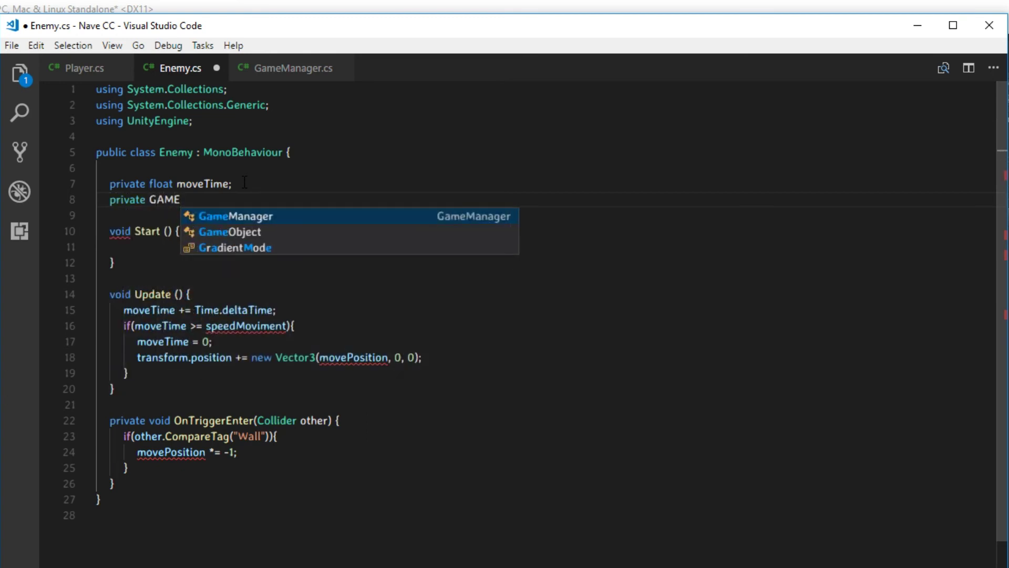
key(Return)
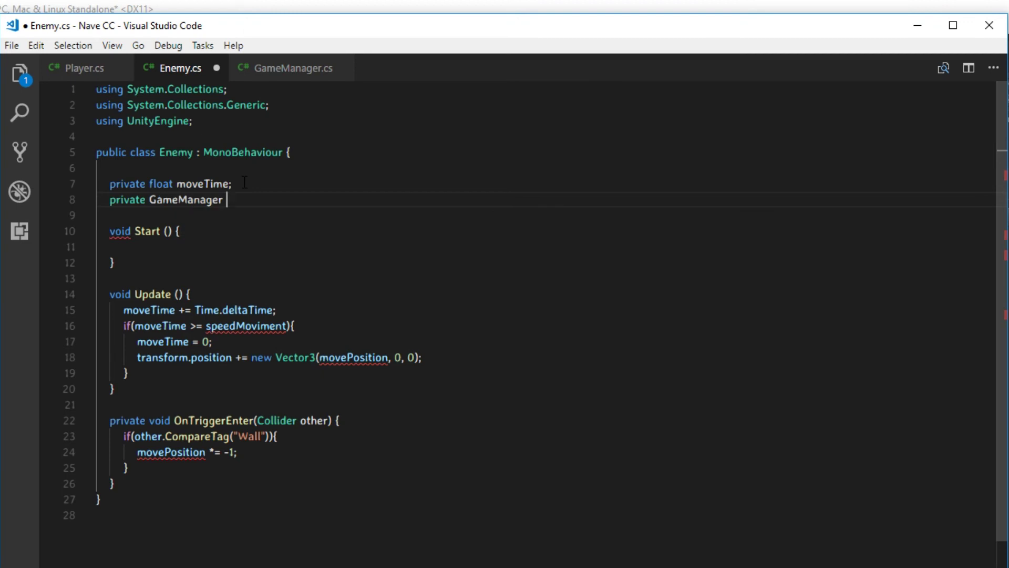
text(gManager)
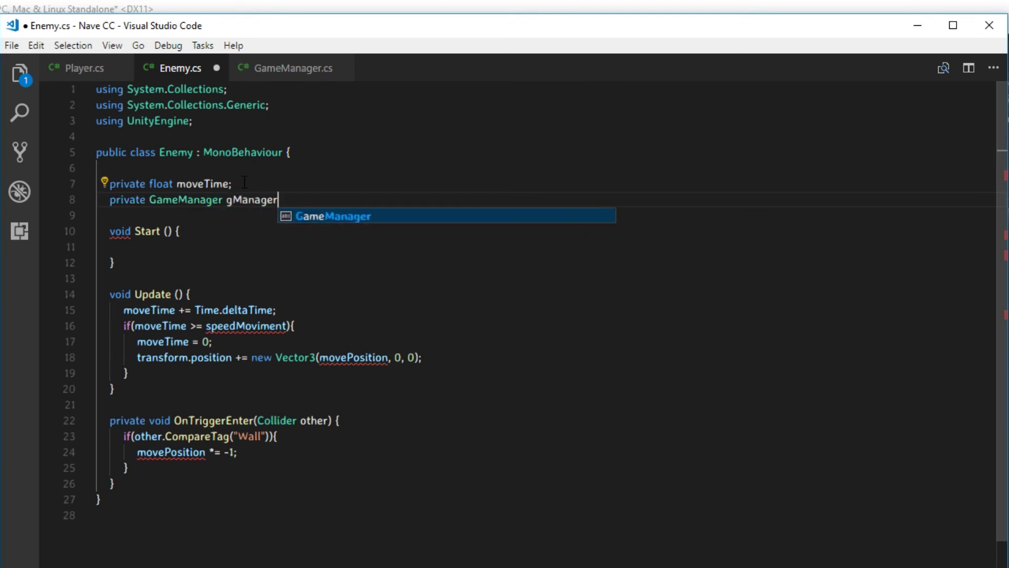
text(;)
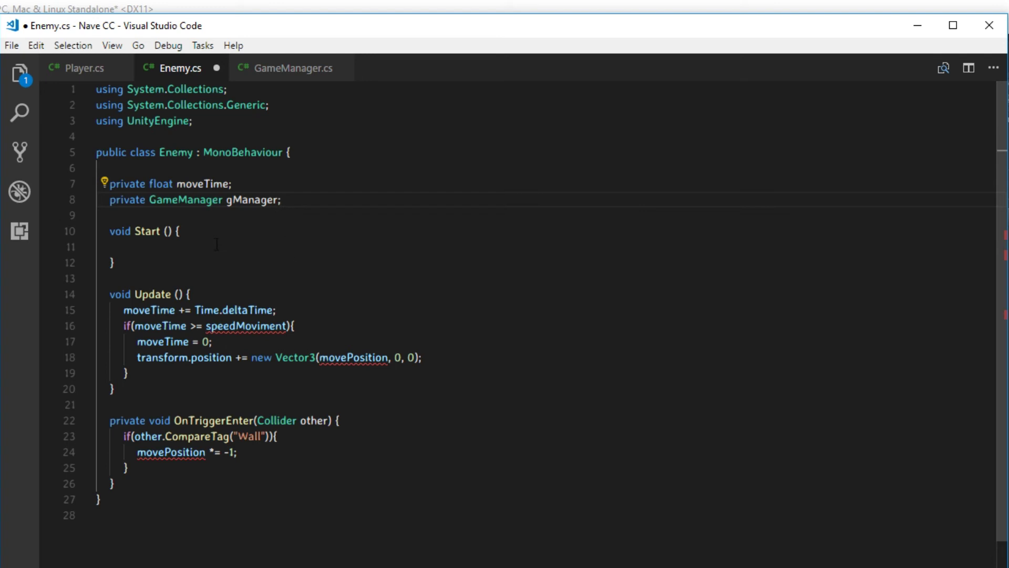
- In Start, assign gManager = FindObjectOfType(typeof(GameManager)) as GameManager;
click(217, 243)
text(gma)
key(Return)
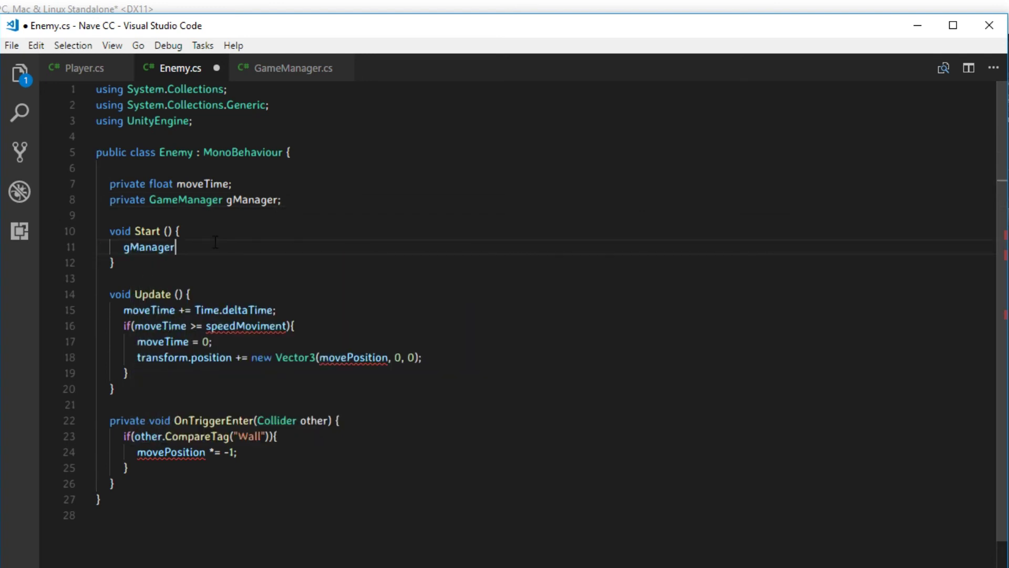
text( = Findo)
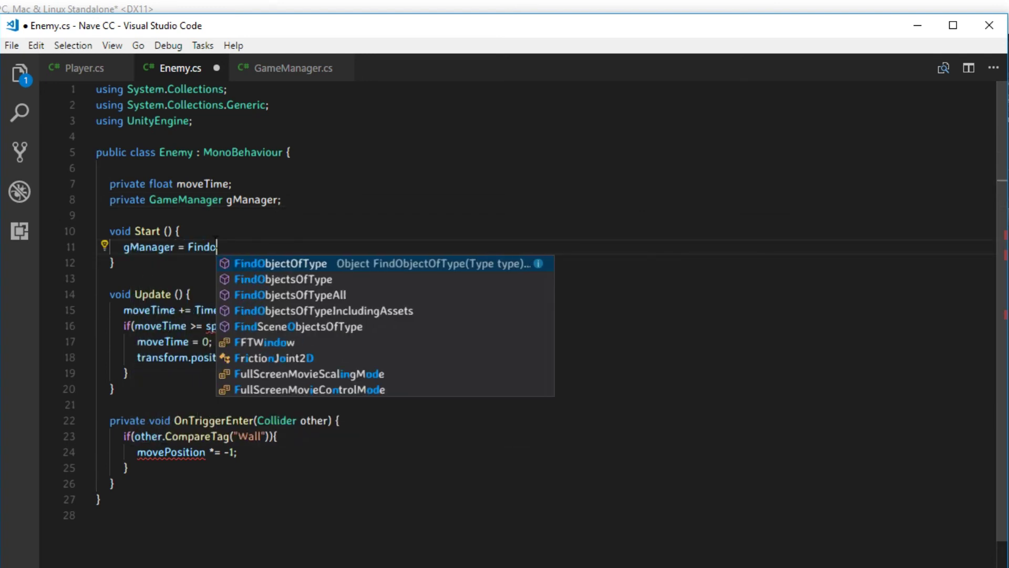
key(Return)
text((t)
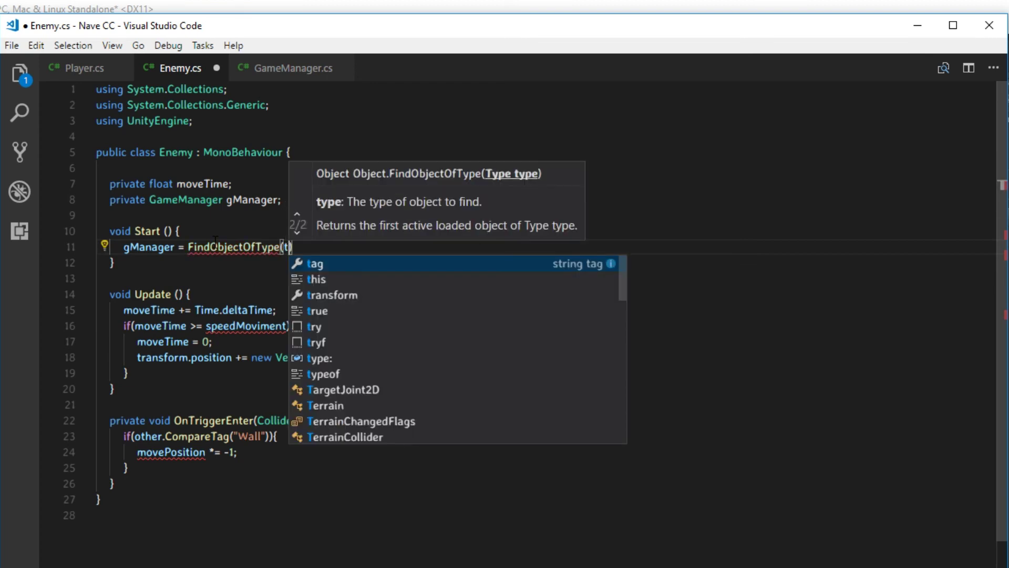
text(ype)
key(Escape)
key(BackSpace)
text(eof)
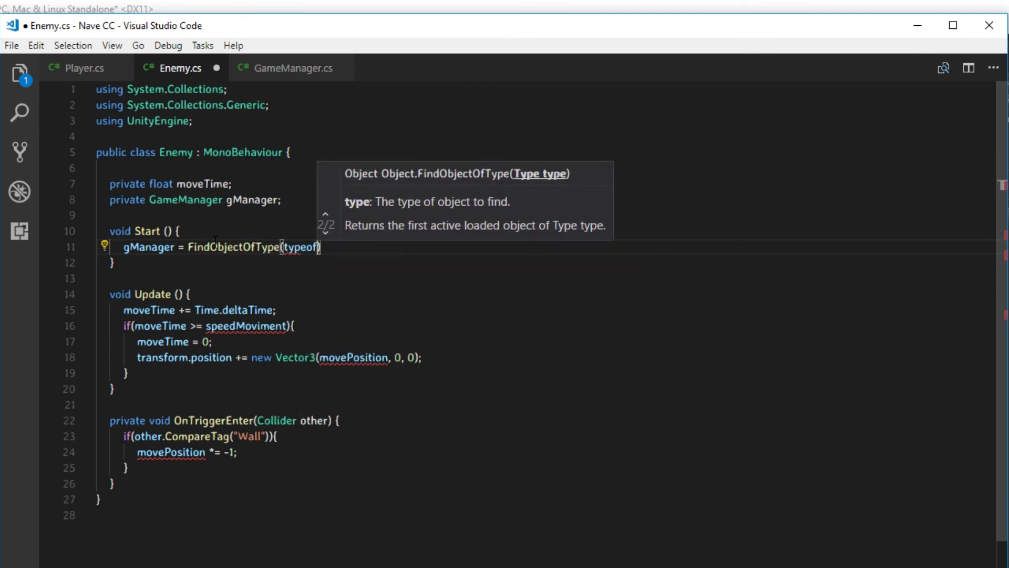
text((G)
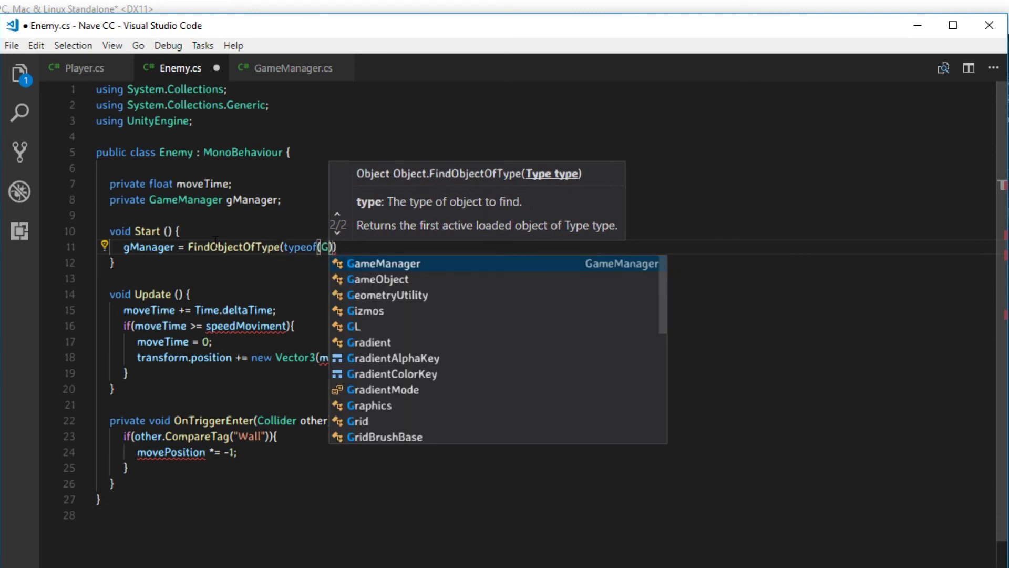
key(Return)
key(End)
text(as game)
key(Down)
key(Return)
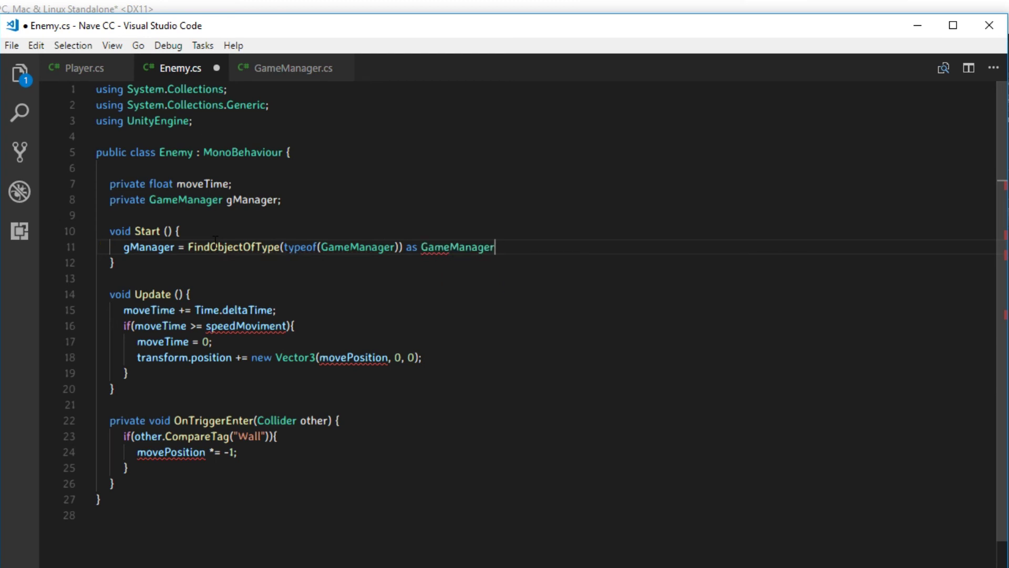
text(;)
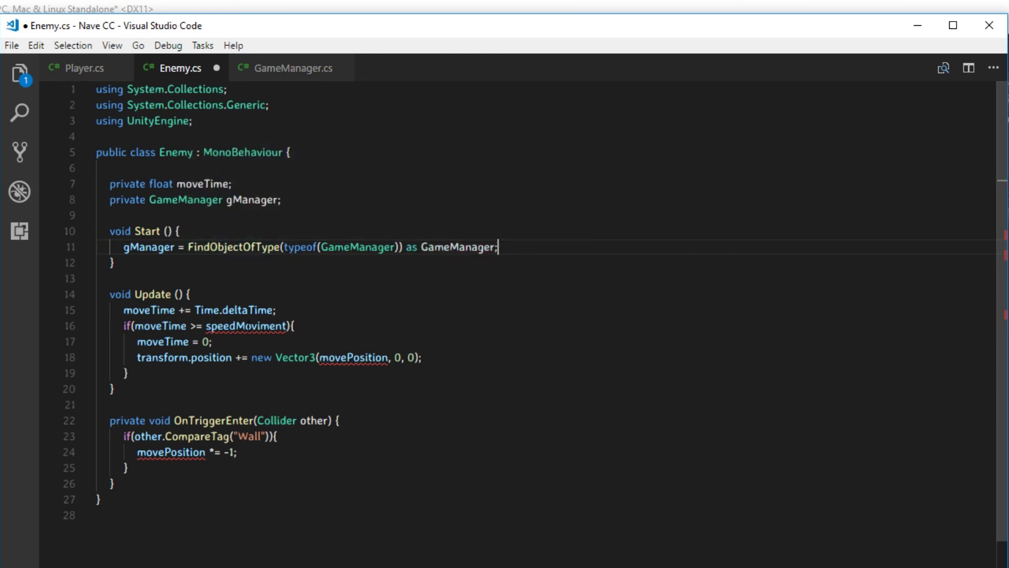
- In Update, use gManager.speedMoviment and gManager.movePosition instead of the local fields
double_click(247, 326)
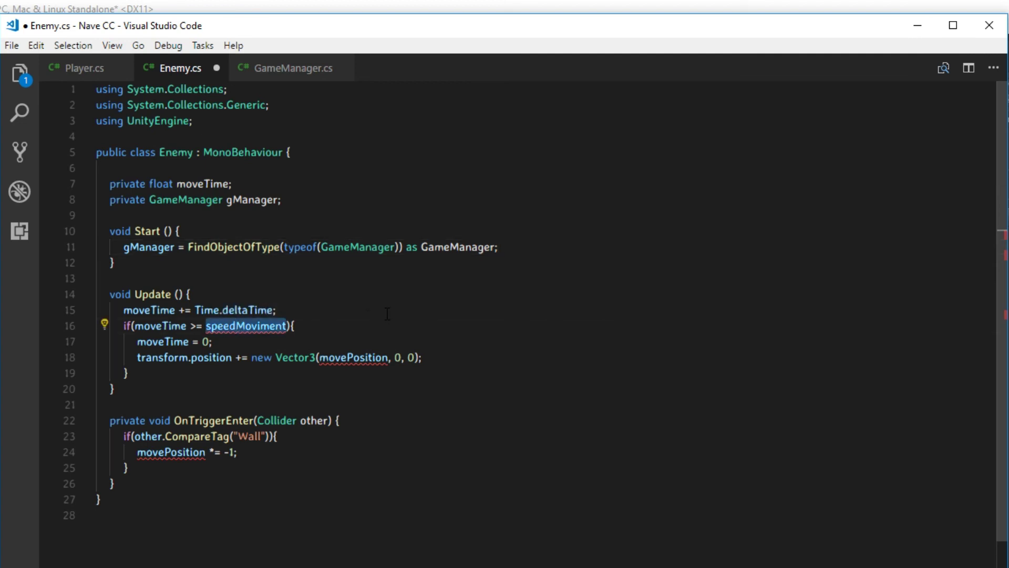
text(gma)
key(Return)
text(.sm)
key(Return)
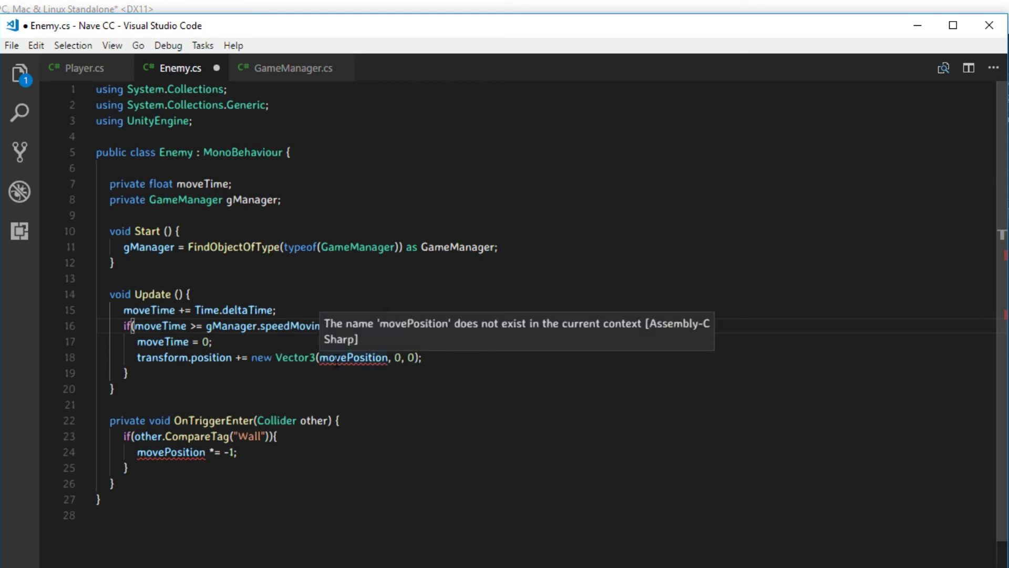
double_click(334, 360)
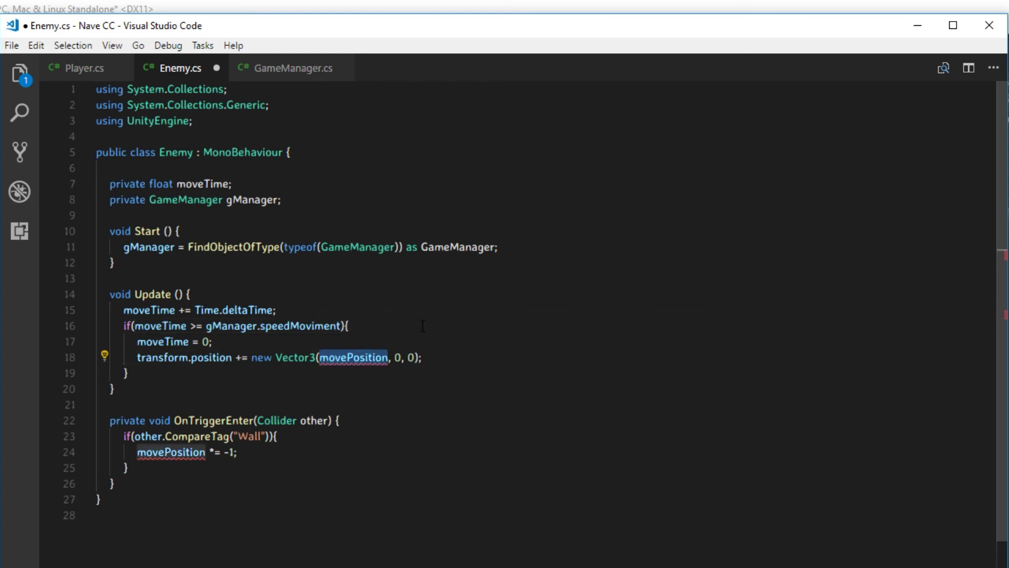
text(gm)
key(Return)
text(.mo)
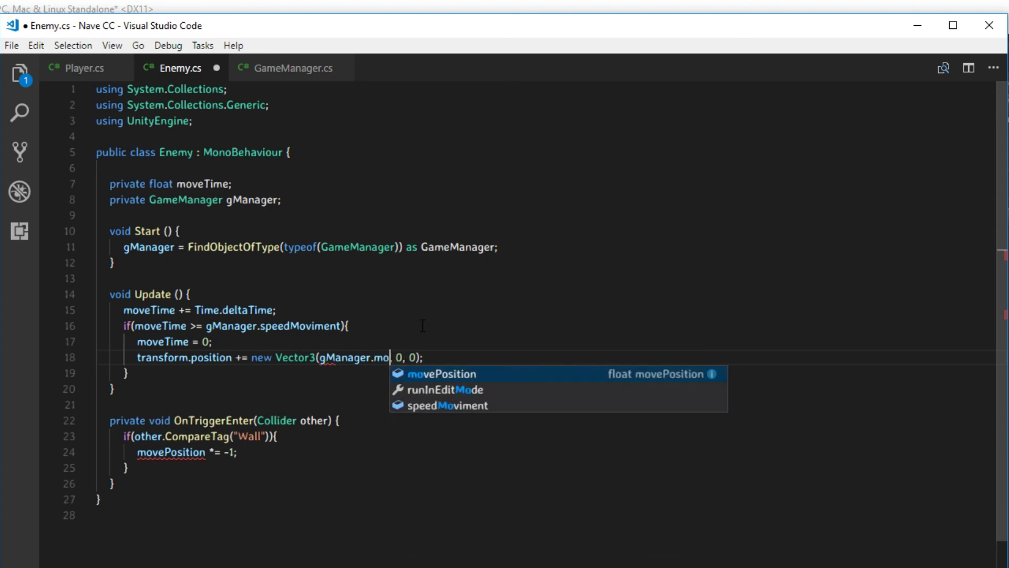
key(Return)
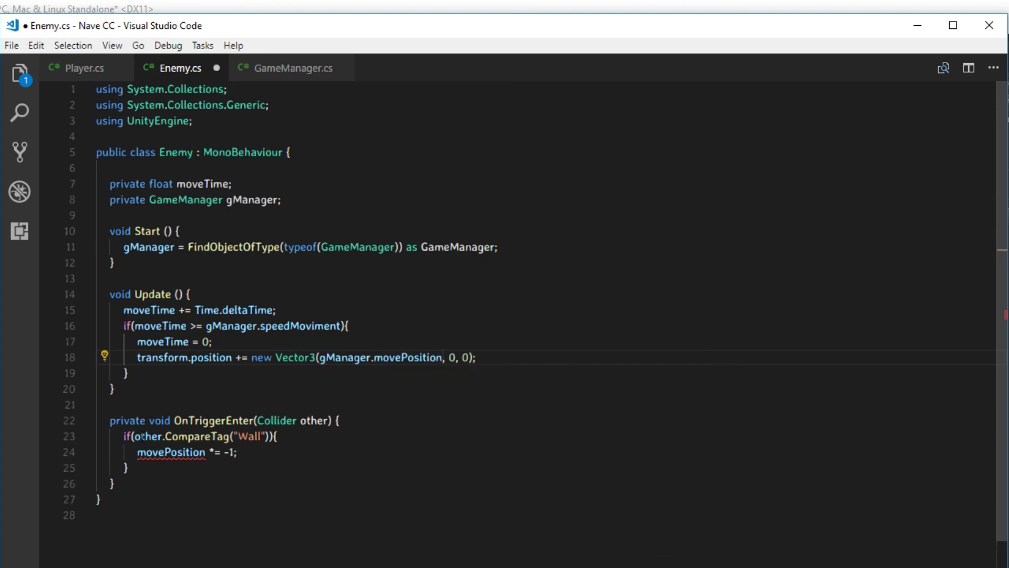
- Change line 24's movePosition to gManager.movePosition and save Enemy.cs
click(164, 452)
double_click(169, 453)
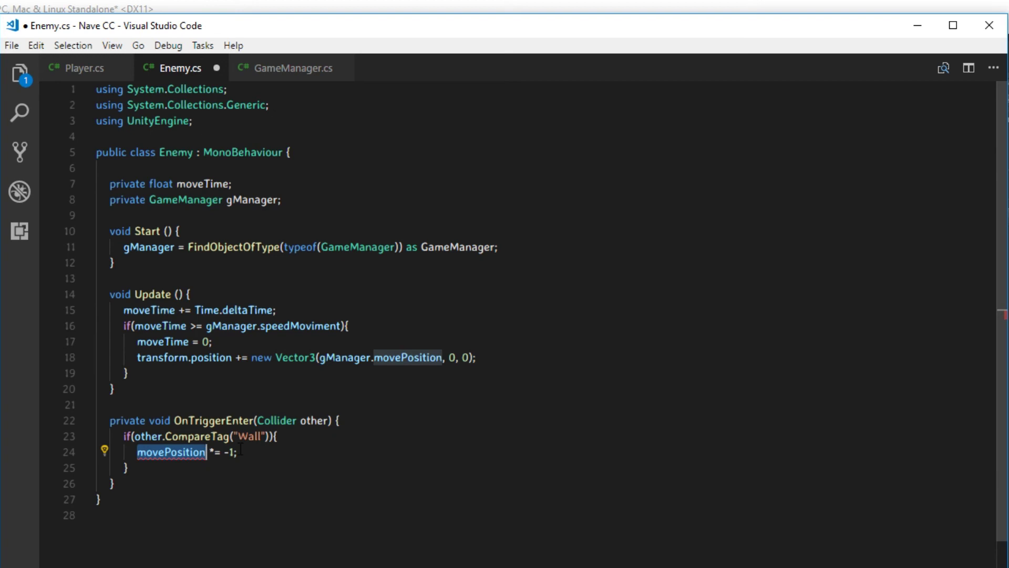
text(gm)
key(Return)
text(.)
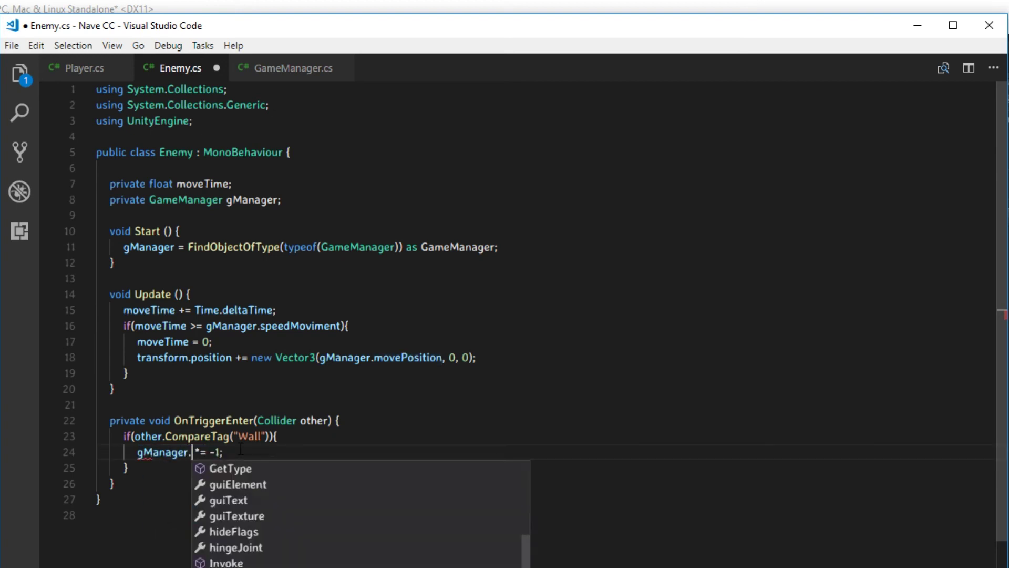
text(mo)
key(Return)
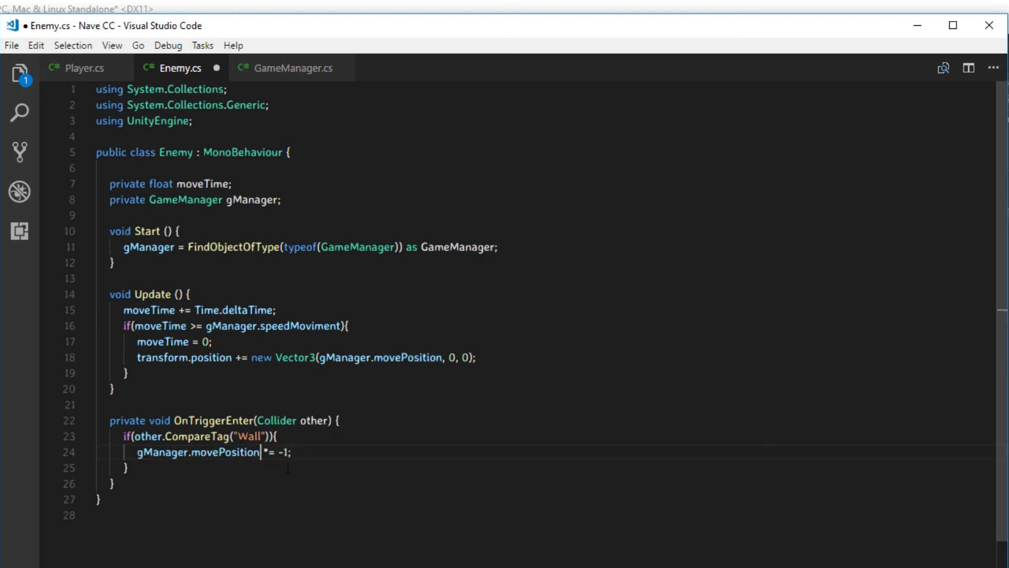
key(ctrl+s)
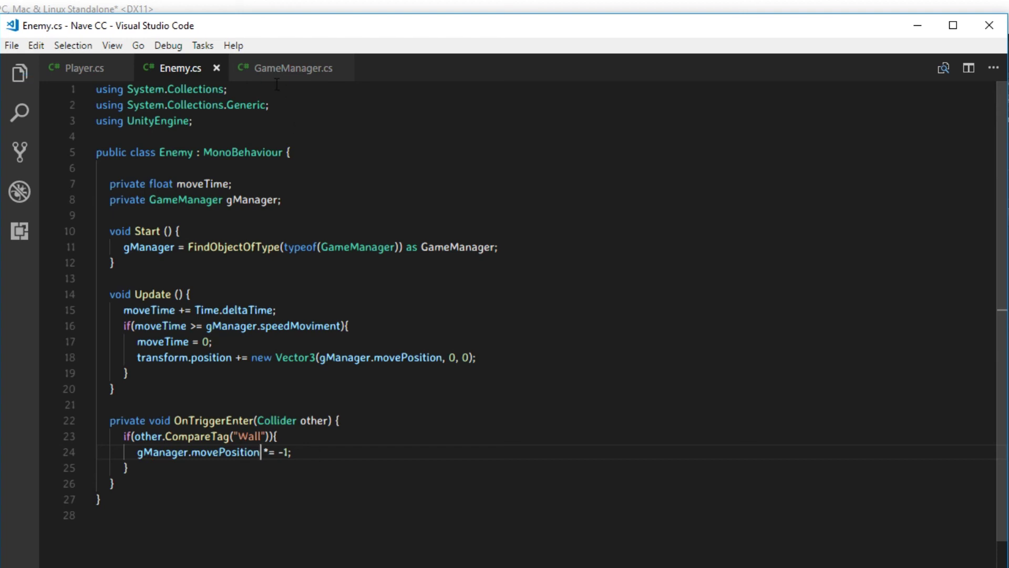
- Play the game in the Game view to watch both invaders move together
click(272, 6)
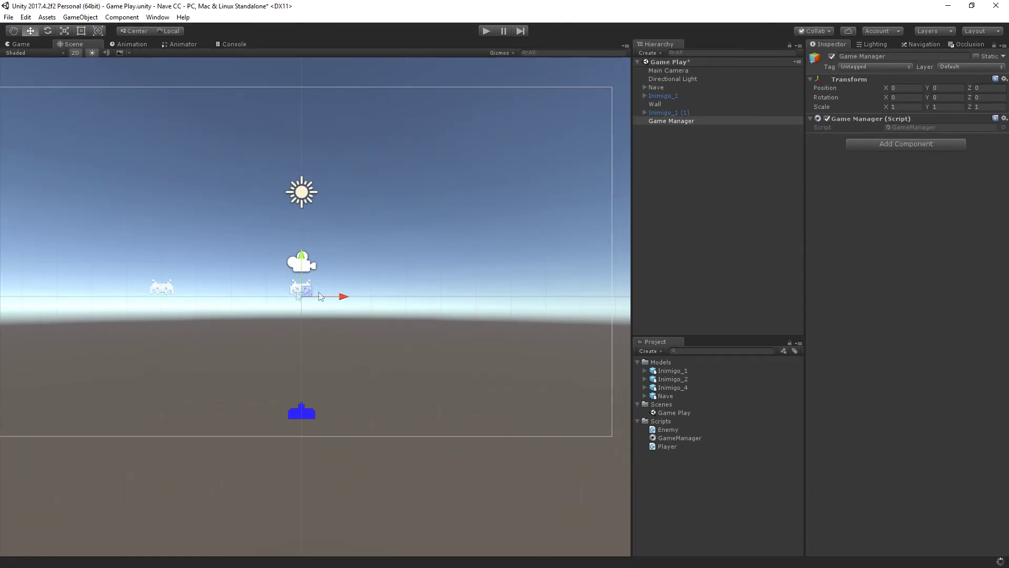
click(26, 45)
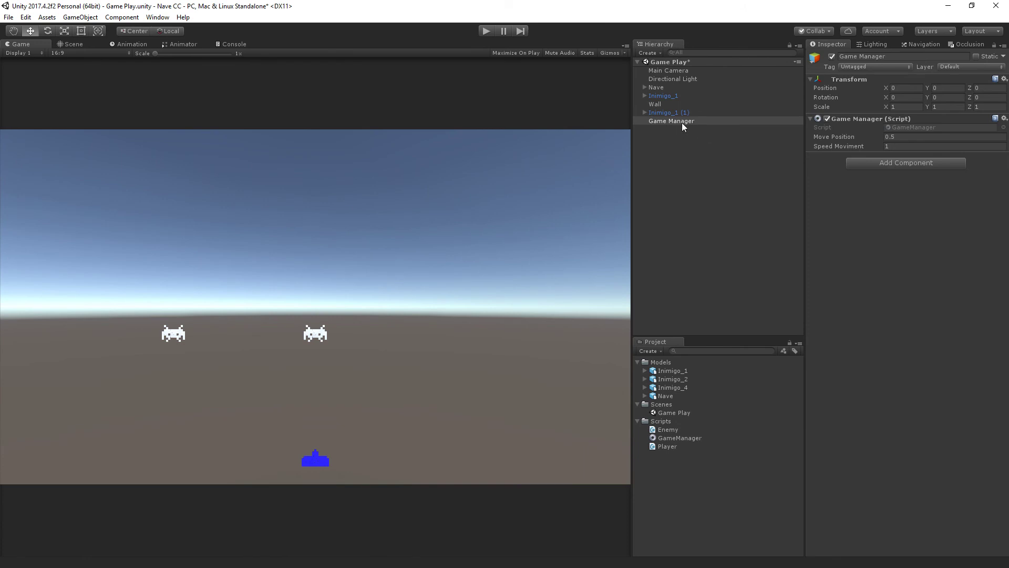
click(487, 31)
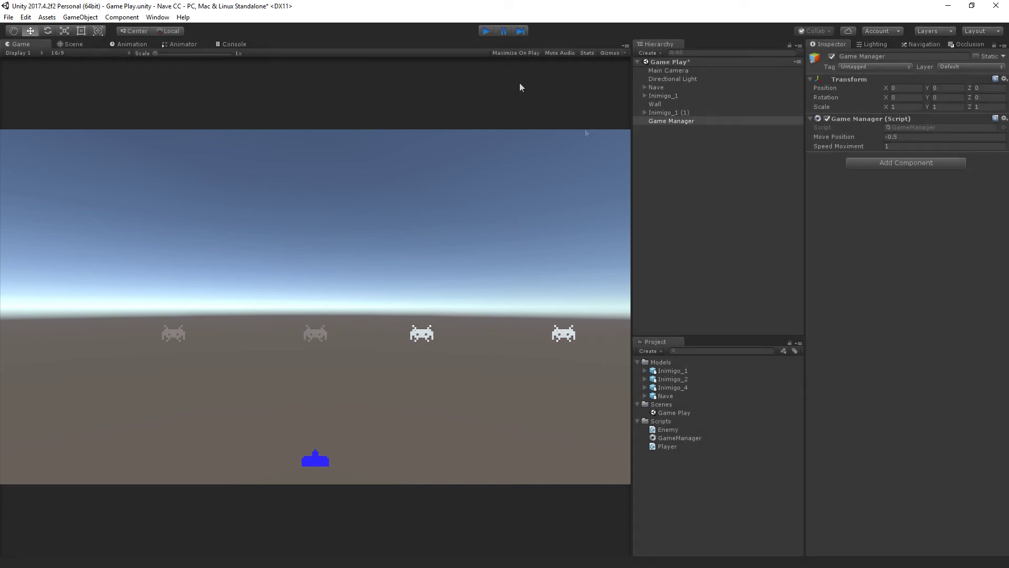
click(677, 112)
- Duplicate the invader three more times, dragging new copies to X -3 and X -1
key(ctrl+d)
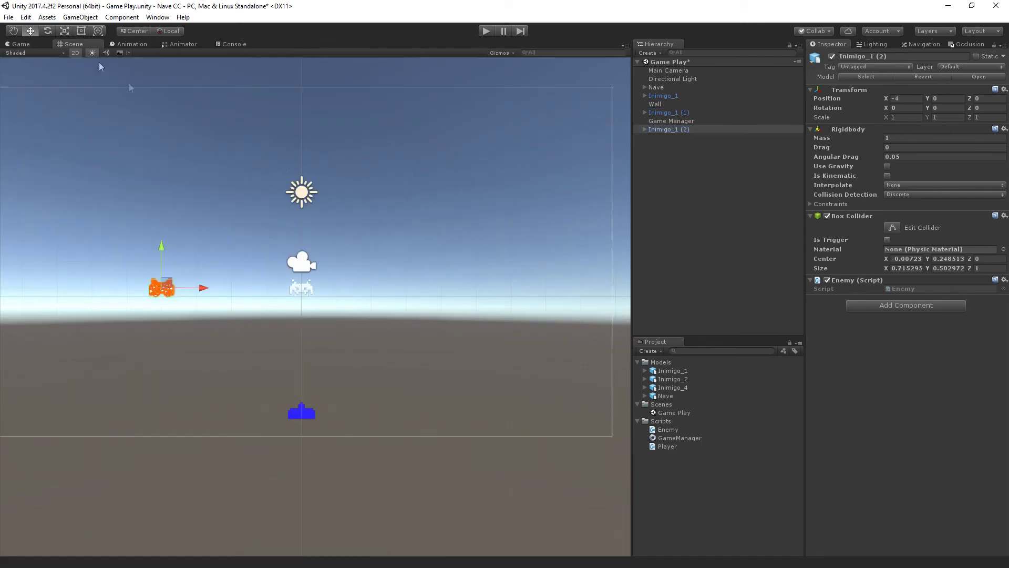
click(79, 44)
key(ctrl+d)
ctrl+drag(203, 288, 250, 293)
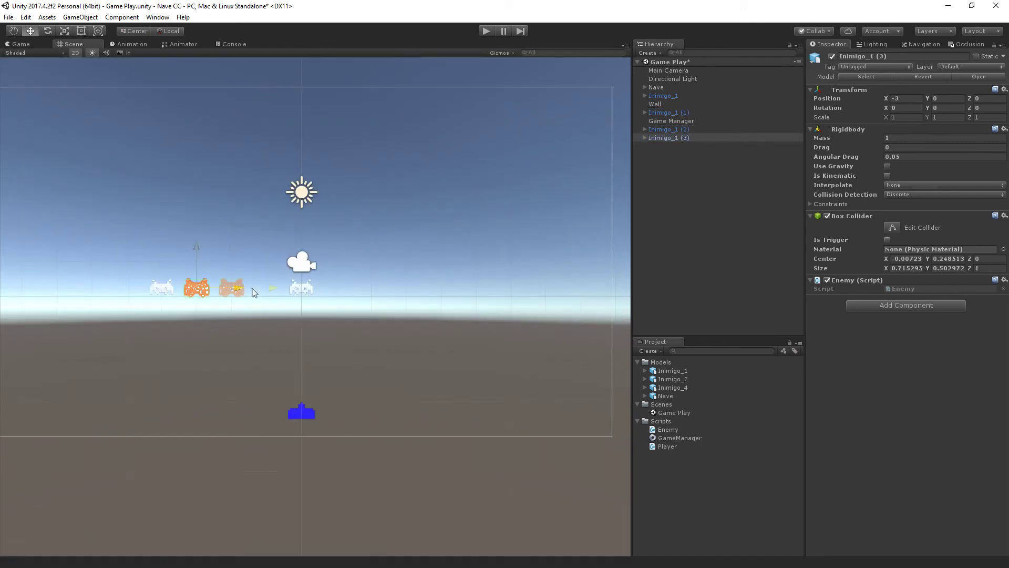
key(ctrl+d)
ctrl+drag(252, 288, 295, 292)
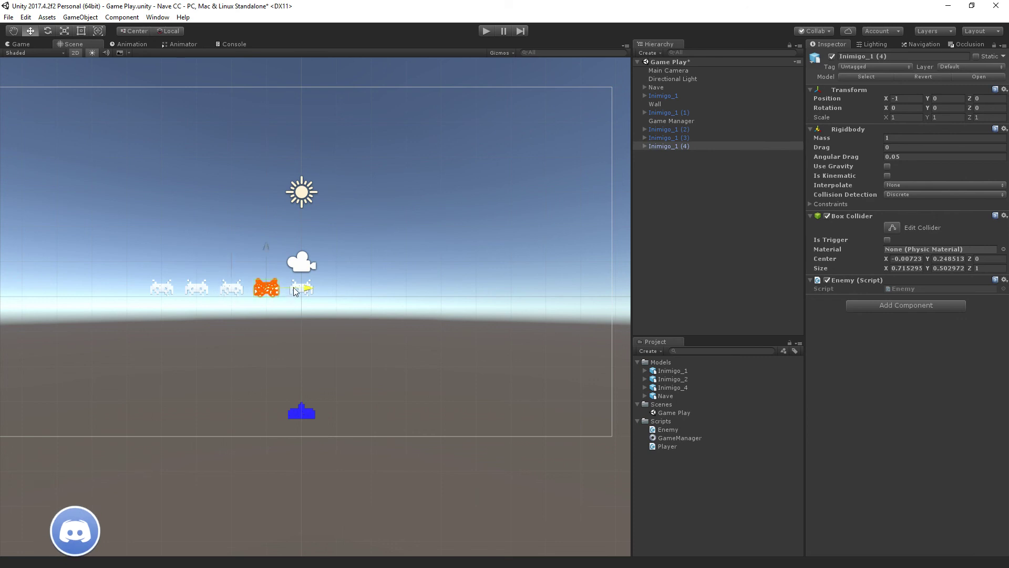
- Set Game Manager's Speed Moviment to 0.5 and run the game
click(681, 122)
click(896, 146)
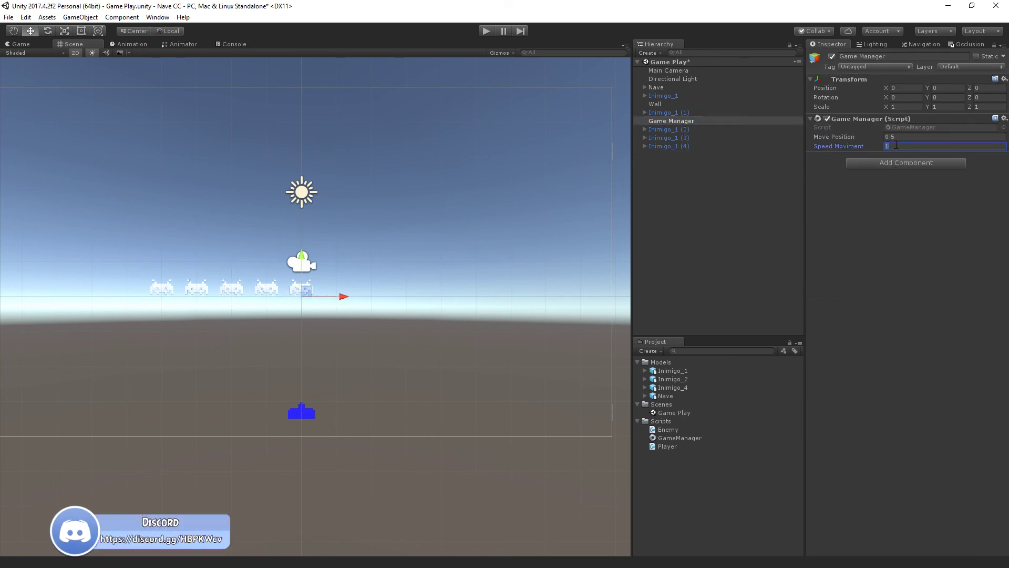
text(0.5)
click(487, 30)
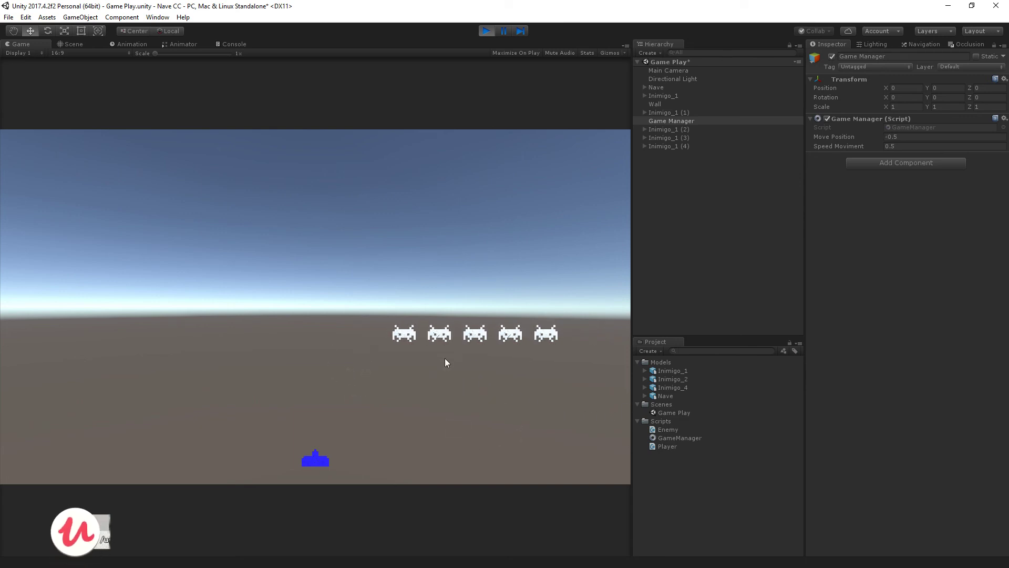
- Restart the game, watch the five invaders bounce off the wall together, then stop
key(ctrl+p)
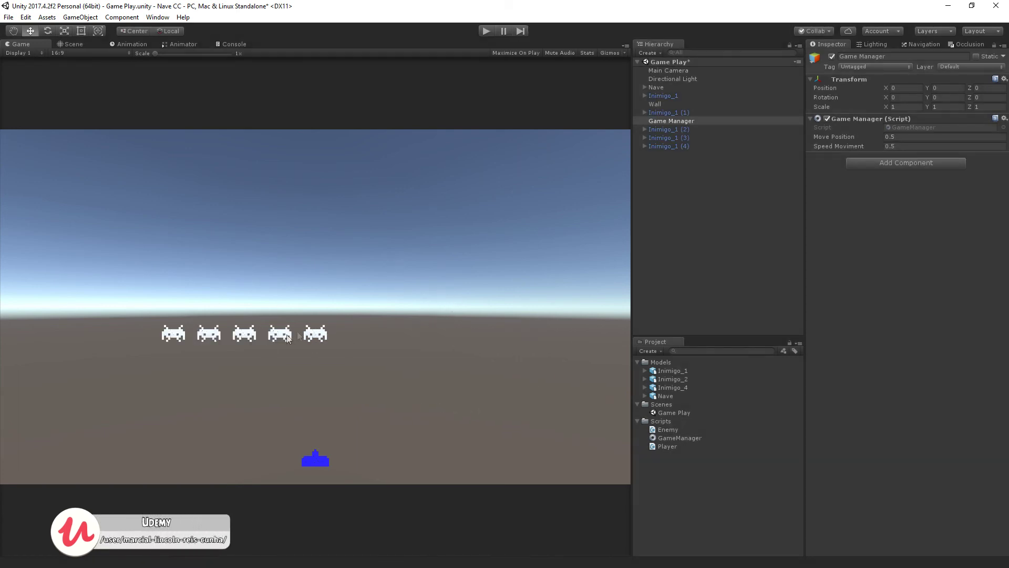
click(487, 31)
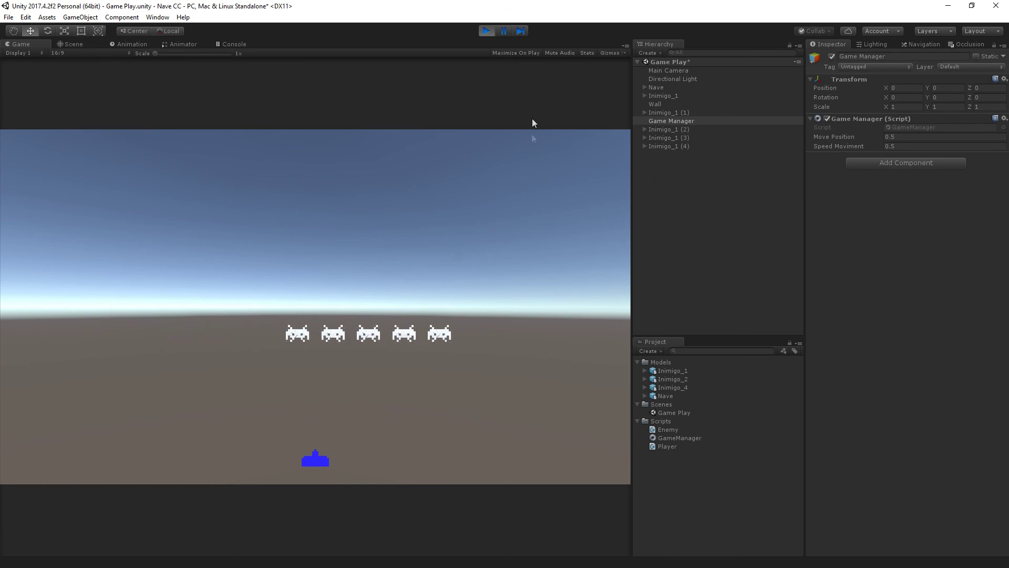
click(487, 32)
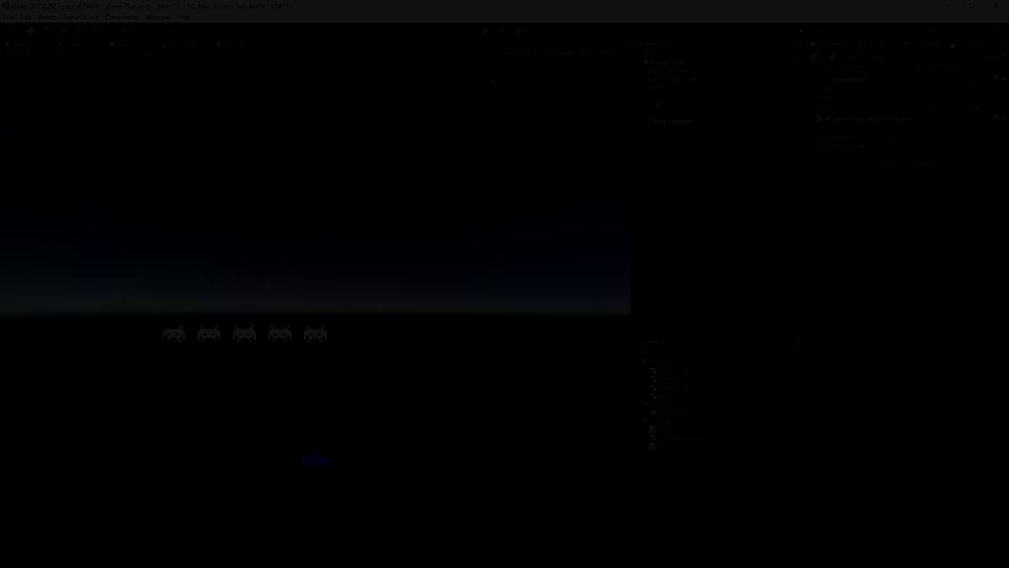